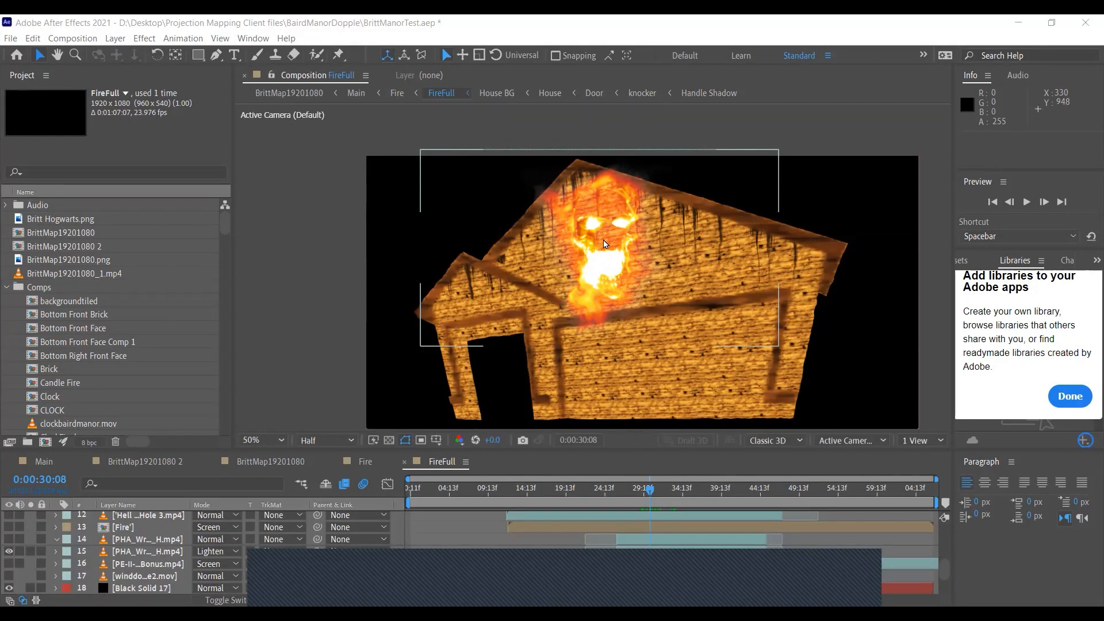
Hide the Lighten-mode skull layer 15 and show the original green skull layer 14 in FireFull
{"action": "scroll", "coordinate": [586, 290], "scroll_direction": "up", "scroll_amount": 2}
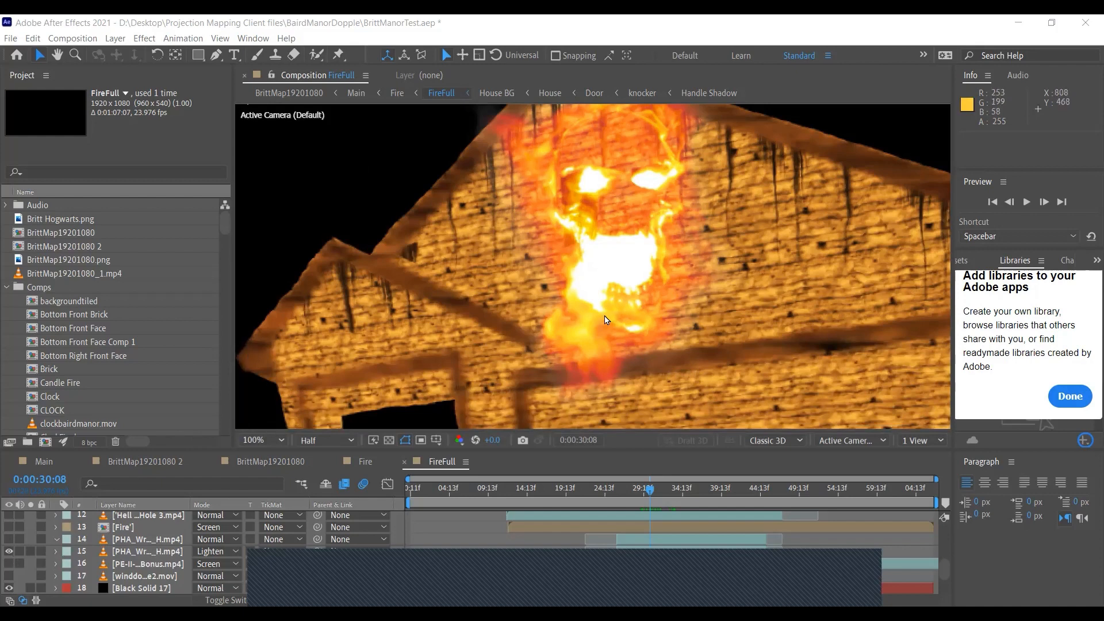
{"action": "scroll", "coordinate": [606, 331], "scroll_direction": "down", "scroll_amount": 2}
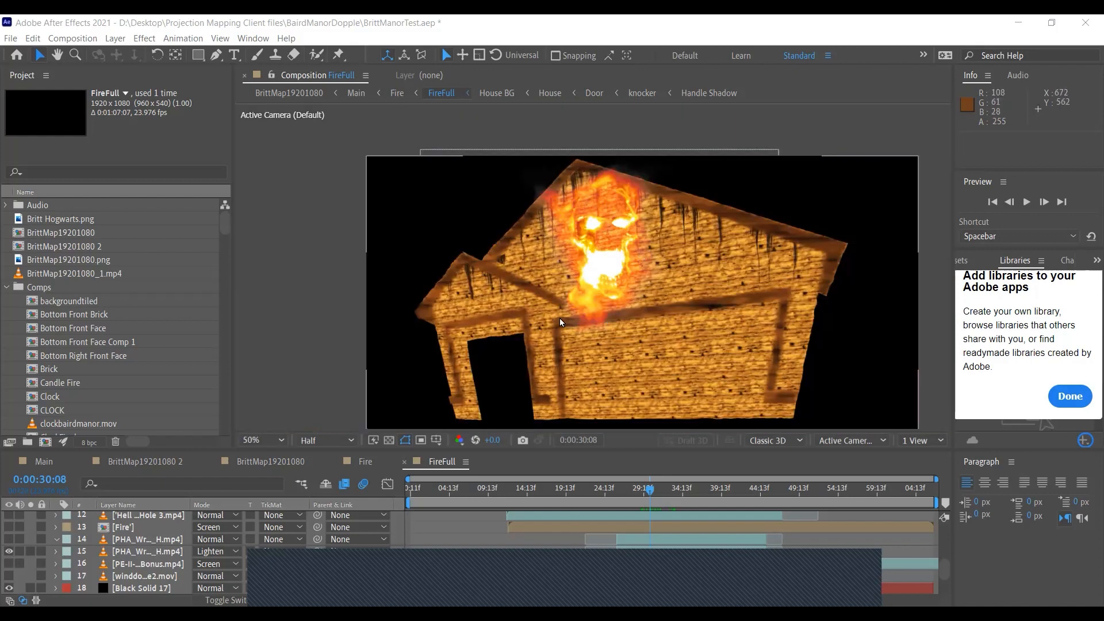
{"action": "left_click", "coordinate": [9, 539]}
{"action": "left_click", "coordinate": [9, 552]}
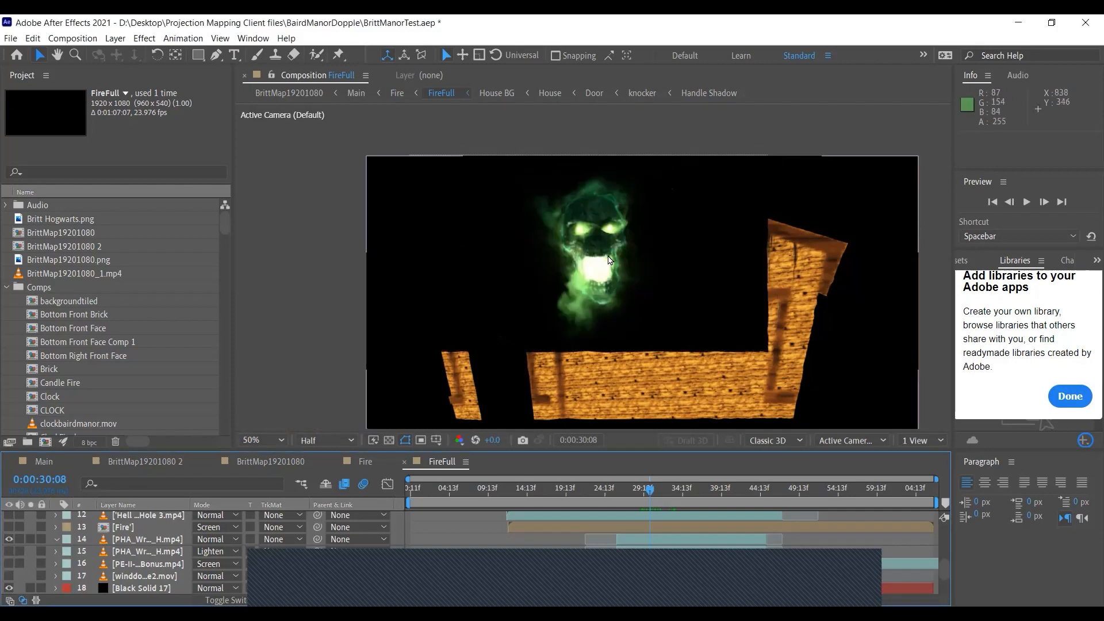
Show the Fire layer and compare skull layers 15 and 14 against it, leaving only skull layer 14 visible with it
{"action": "left_click", "coordinate": [8, 527]}
{"action": "left_click", "coordinate": [8, 538]}
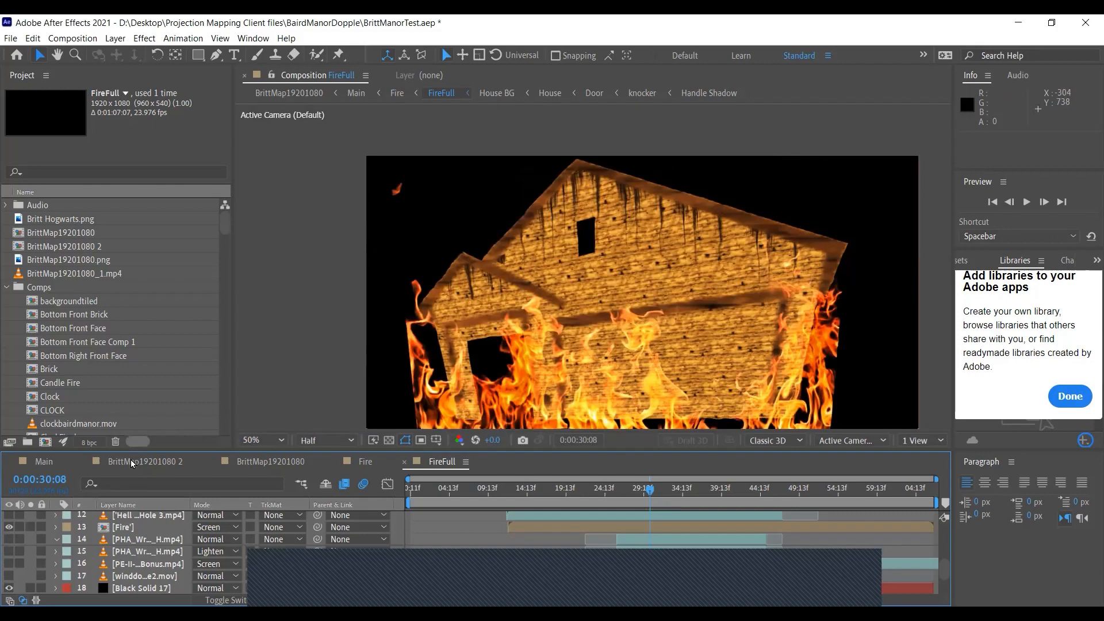
{"action": "left_click", "coordinate": [7, 551]}
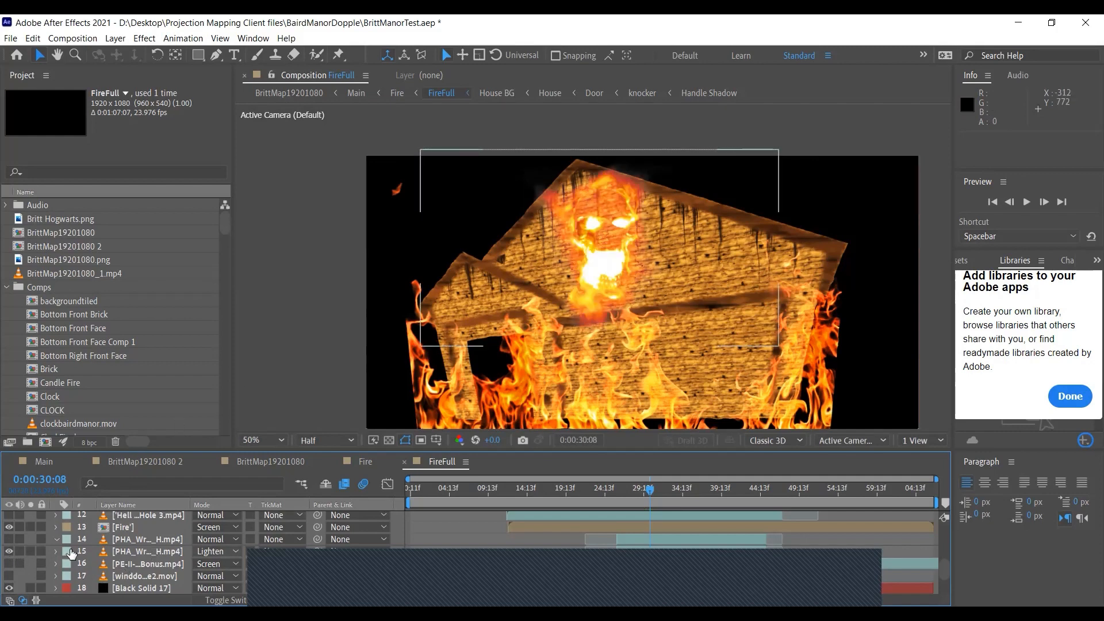
{"action": "left_click", "coordinate": [8, 552]}
{"action": "left_click", "coordinate": [8, 539]}
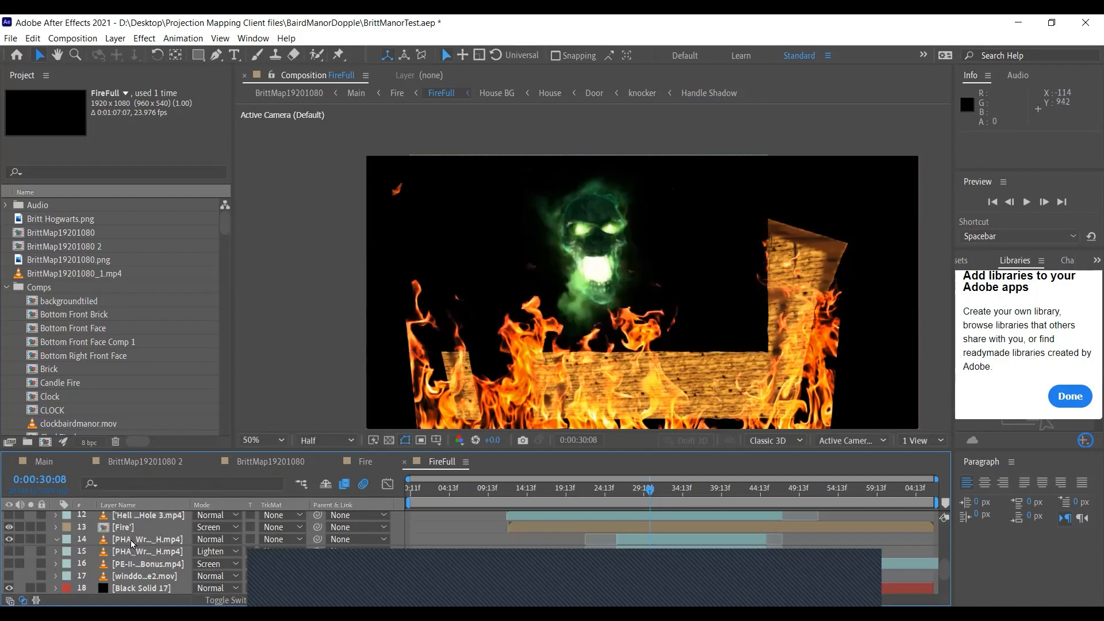
Apply the Tint effect to skull layer 14 and hide the Fire layer
{"action": "left_click", "coordinate": [193, 539]}
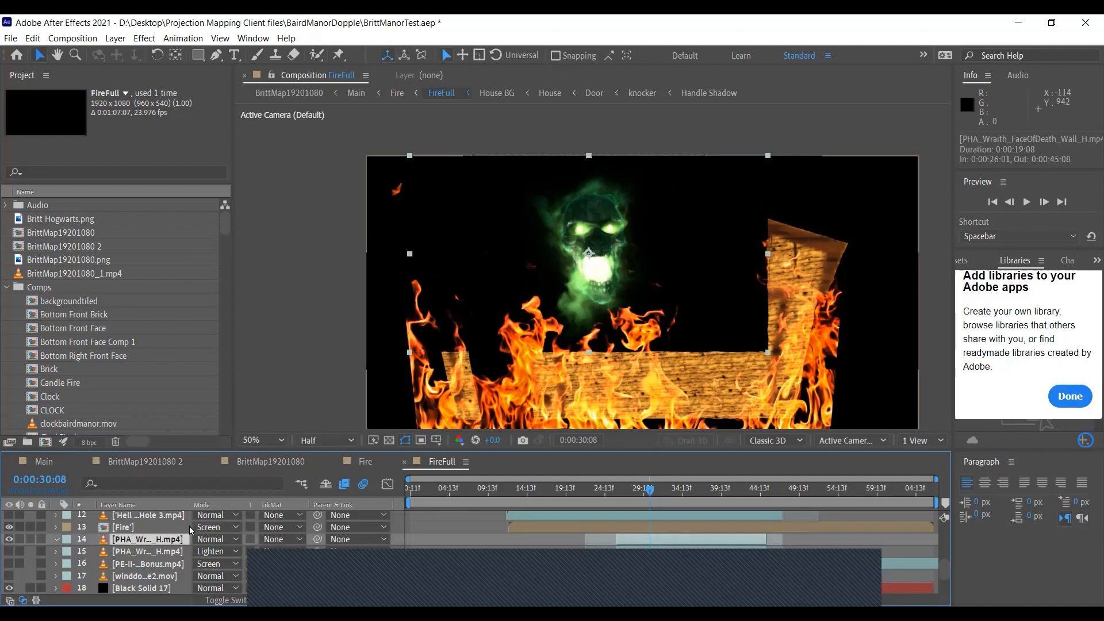
{"action": "key", "text": "ctrl+space"}
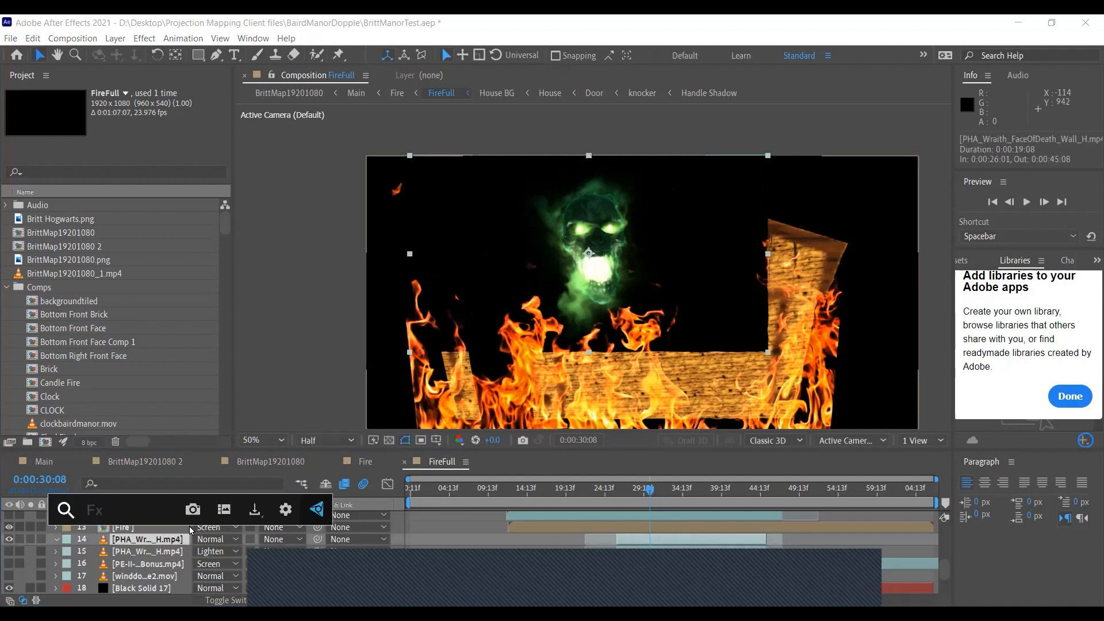
{"action": "type", "text": "tint"}
{"action": "key", "text": "Return"}
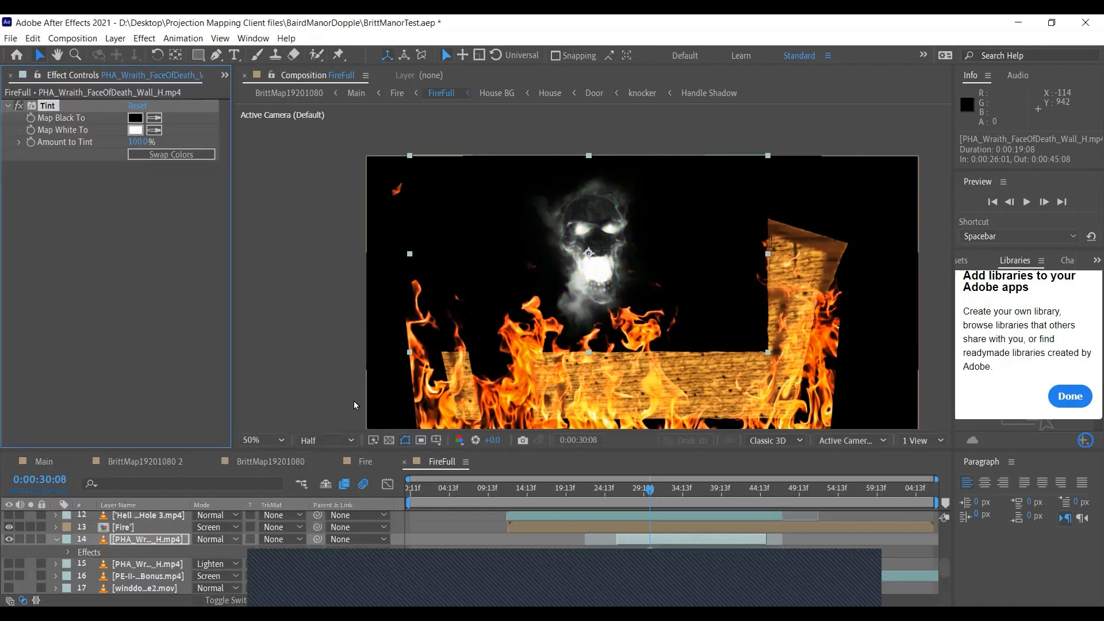
{"action": "left_click", "coordinate": [10, 528]}
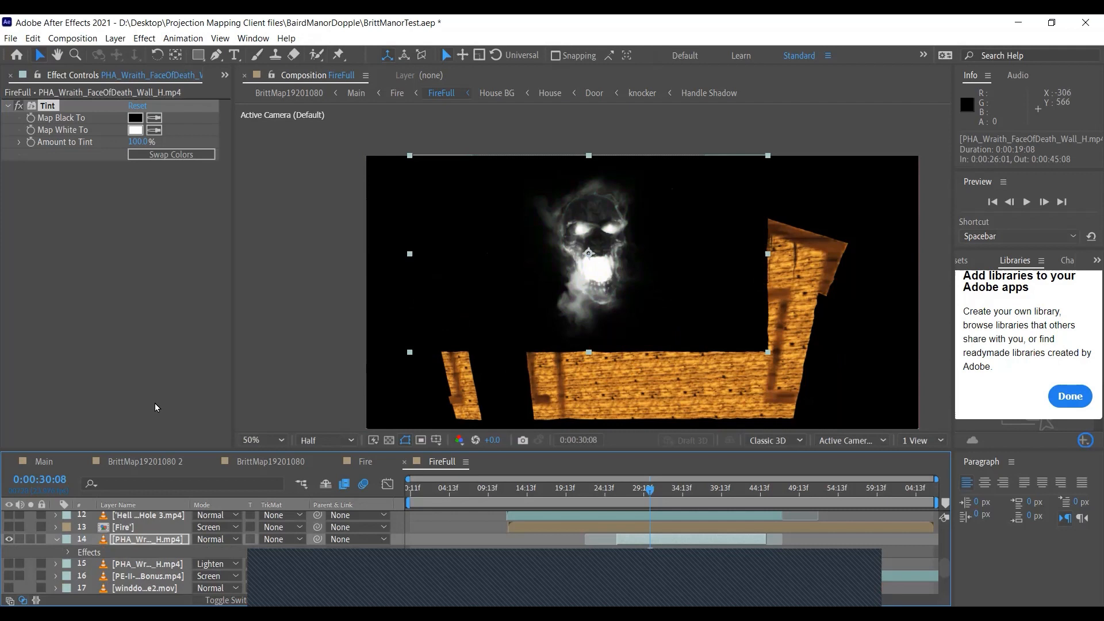
Add VC Color Vibrance to the skull layer and set its color to orange FFB800
{"action": "key", "text": "ctrl+space"}
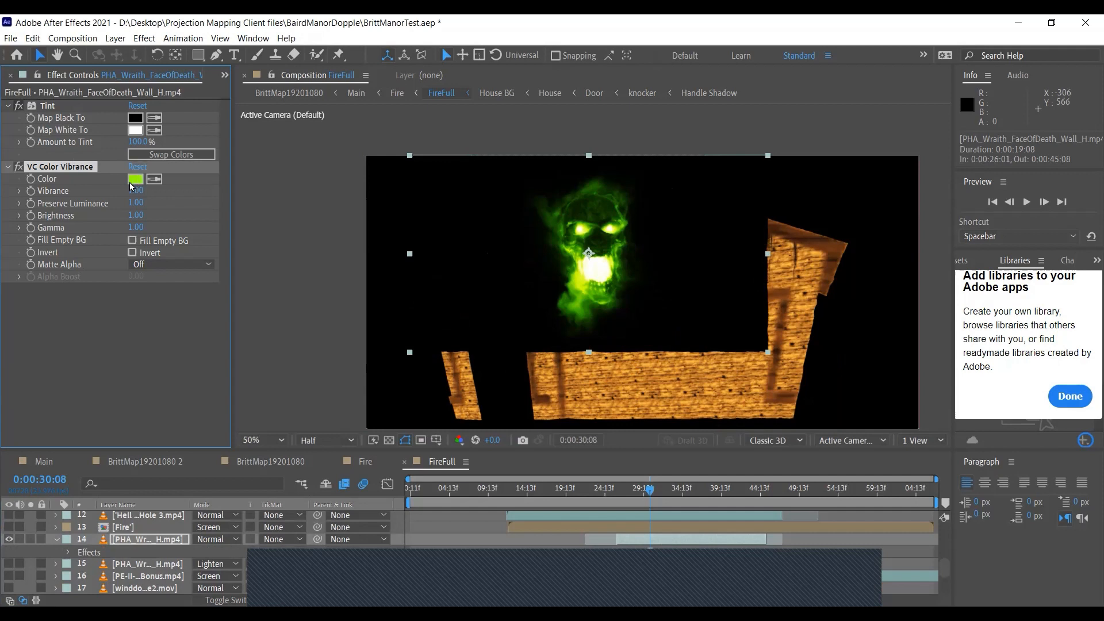
{"action": "left_click", "coordinate": [130, 180]}
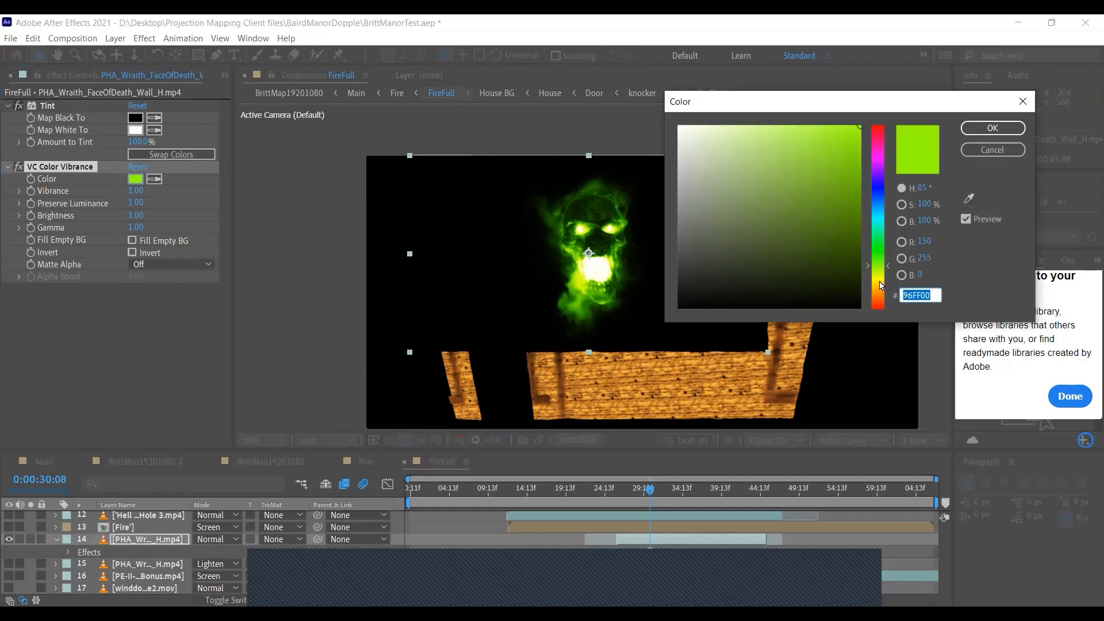
{"action": "left_click_drag", "start_coordinate": [880, 282], "coordinate": [880, 290]}
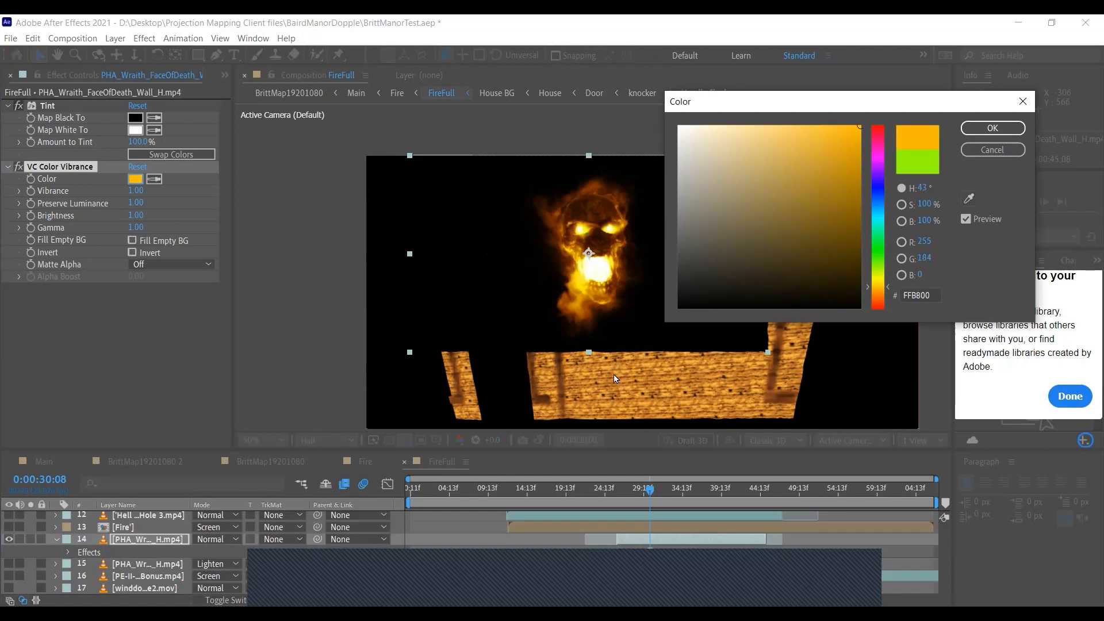
{"action": "left_click", "coordinate": [978, 130]}
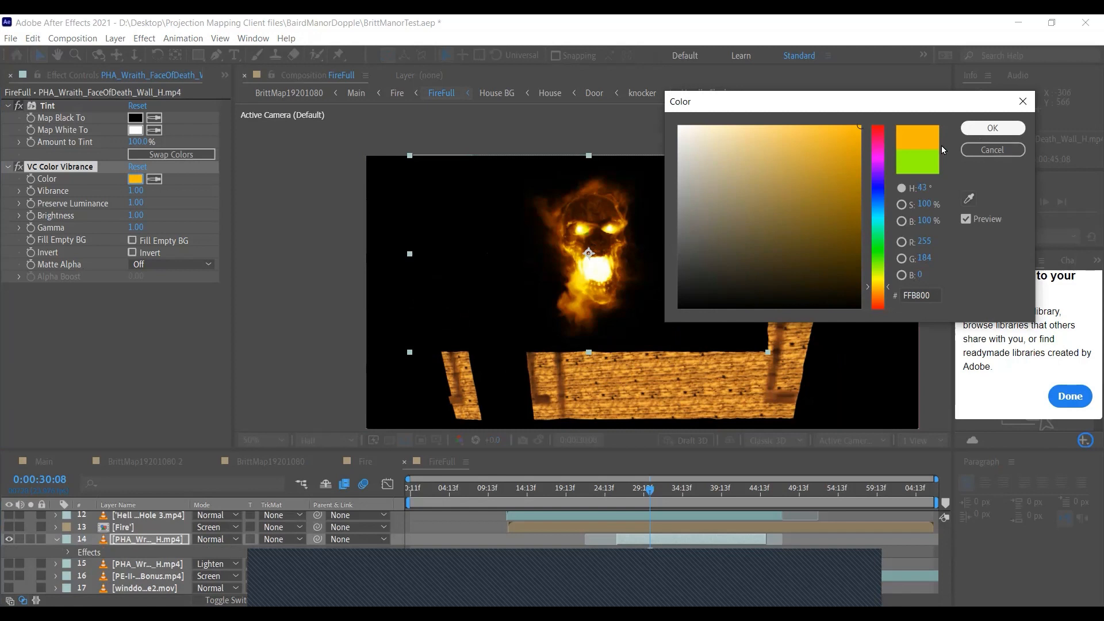
Set VC Color Vibrance to vibrance 2.00, preserve luminance 0.00, brightness 1.03 and gamma 2.37, with Matte Alpha on
{"action": "left_click_drag", "start_coordinate": [139, 195], "coordinate": [298, 192]}
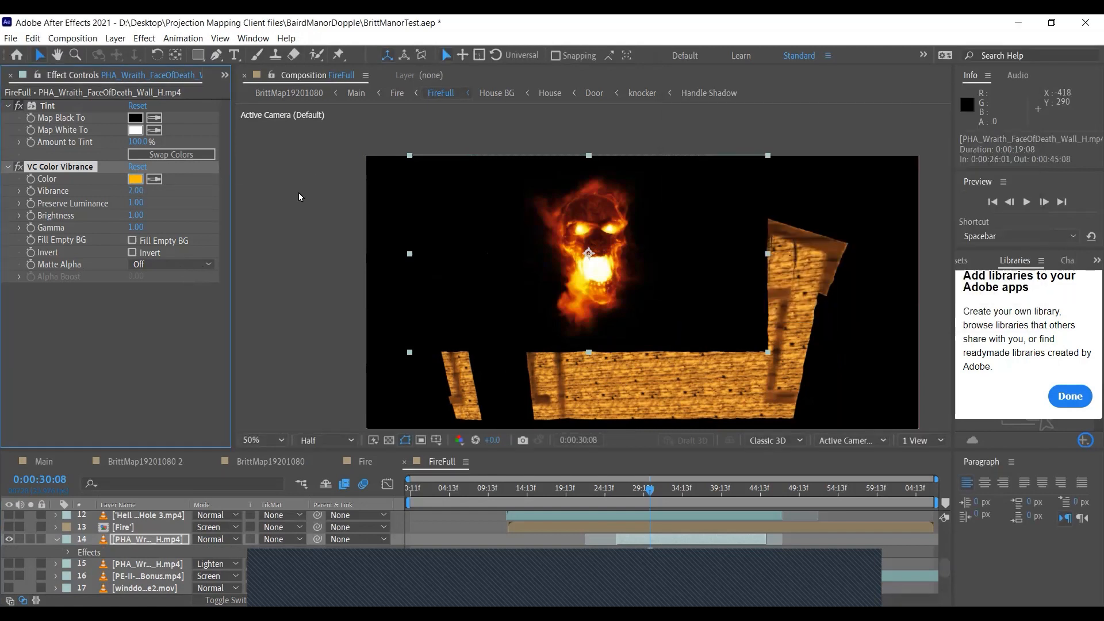
{"action": "left_click_drag", "start_coordinate": [138, 205], "coordinate": [231, 230]}
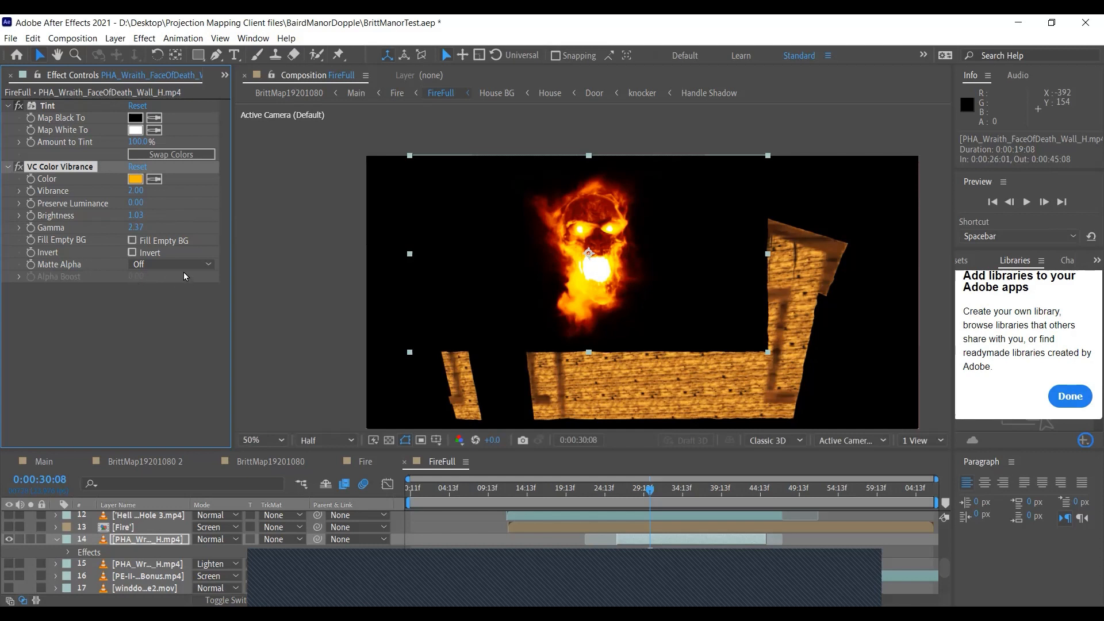
{"action": "left_click", "coordinate": [150, 263]}
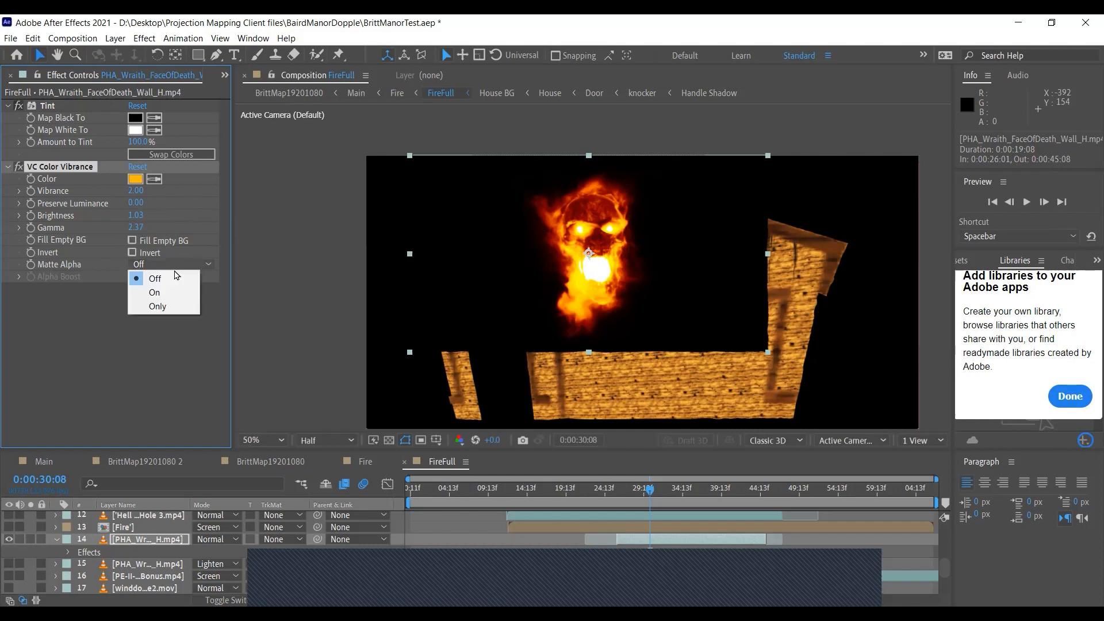
{"action": "left_click", "coordinate": [152, 293]}
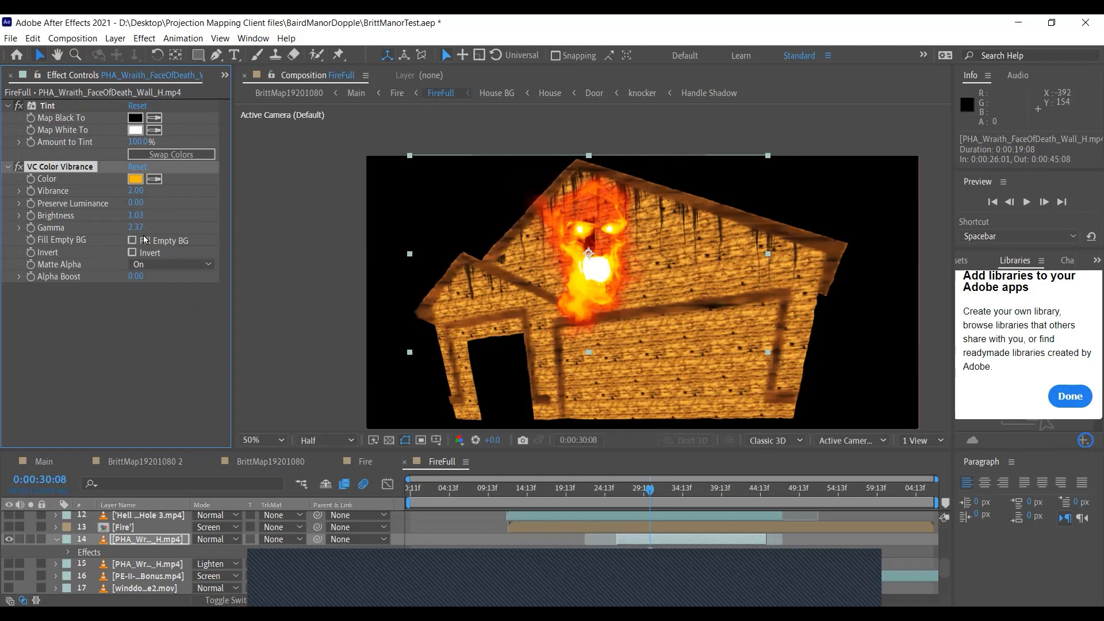
Refine the skull's VC Color Vibrance to vibrance 1.18, preserve luminance 0.69, brightness 1.23 and gamma 2.45
{"action": "mouse_move", "coordinate": [137, 227]}
{"action": "left_mouse_down"}
{"action": "mouse_move", "coordinate": [107, 227]}
{"action": "mouse_move", "coordinate": [140, 228]}
{"action": "mouse_move", "coordinate": [140, 197]}
{"action": "mouse_move", "coordinate": [182, 196]}
{"action": "mouse_move", "coordinate": [135, 197]}
{"action": "mouse_move", "coordinate": [126, 215]}
{"action": "mouse_move", "coordinate": [148, 215]}
{"action": "left_mouse_up"}
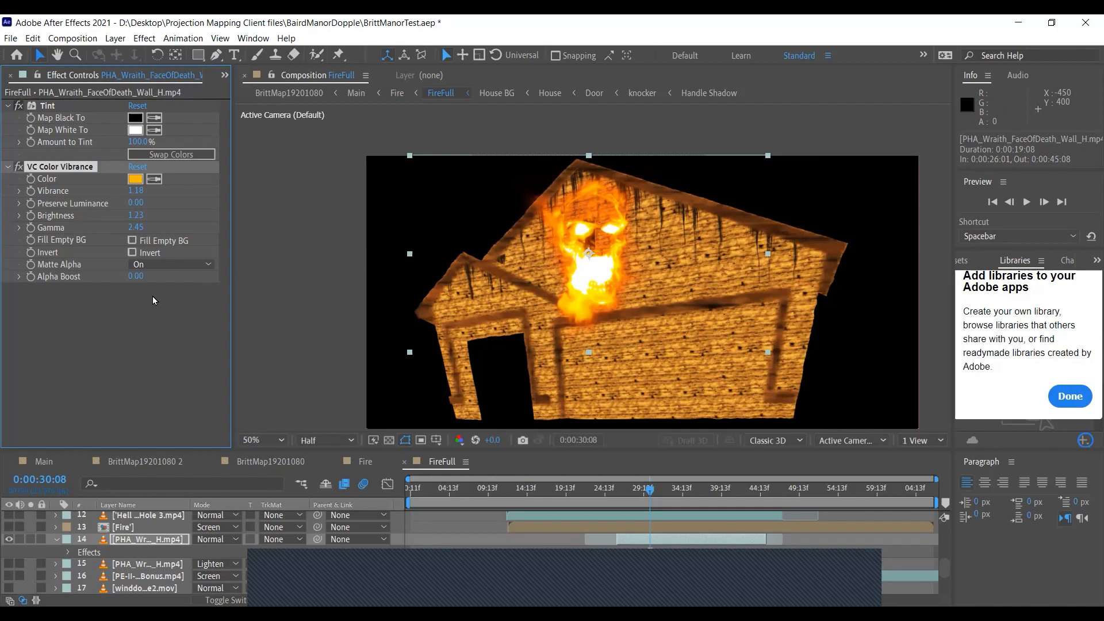
{"action": "mouse_move", "coordinate": [138, 203]}
{"action": "left_mouse_down"}
{"action": "mouse_move", "coordinate": [230, 202]}
{"action": "mouse_move", "coordinate": [98, 210]}
{"action": "mouse_move", "coordinate": [121, 202]}
{"action": "left_mouse_up"}
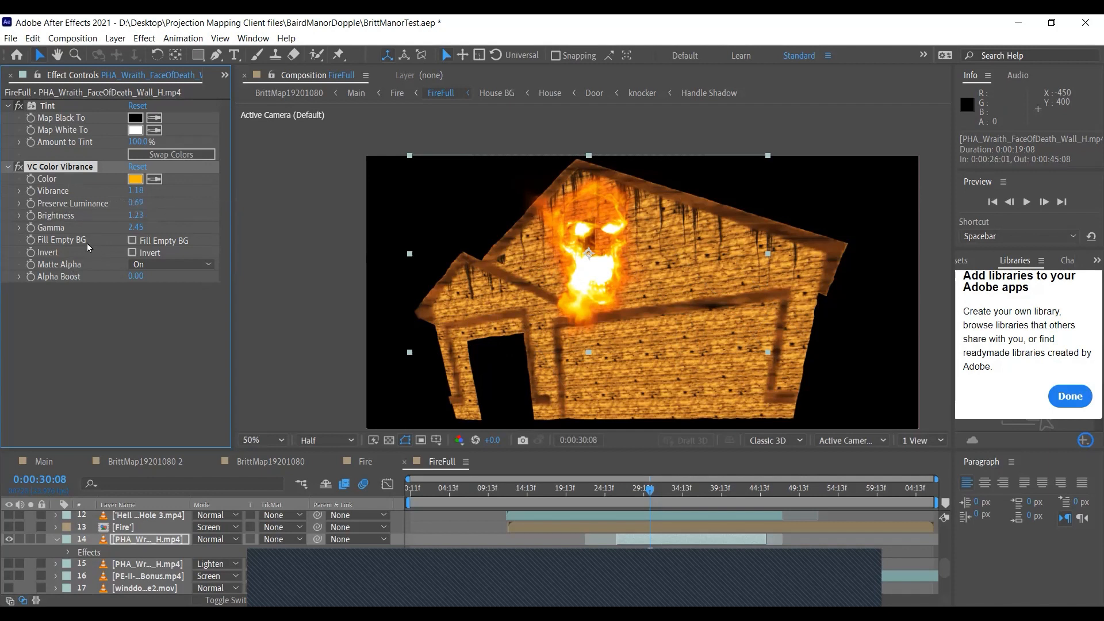
{"action": "left_click", "coordinate": [19, 191]}
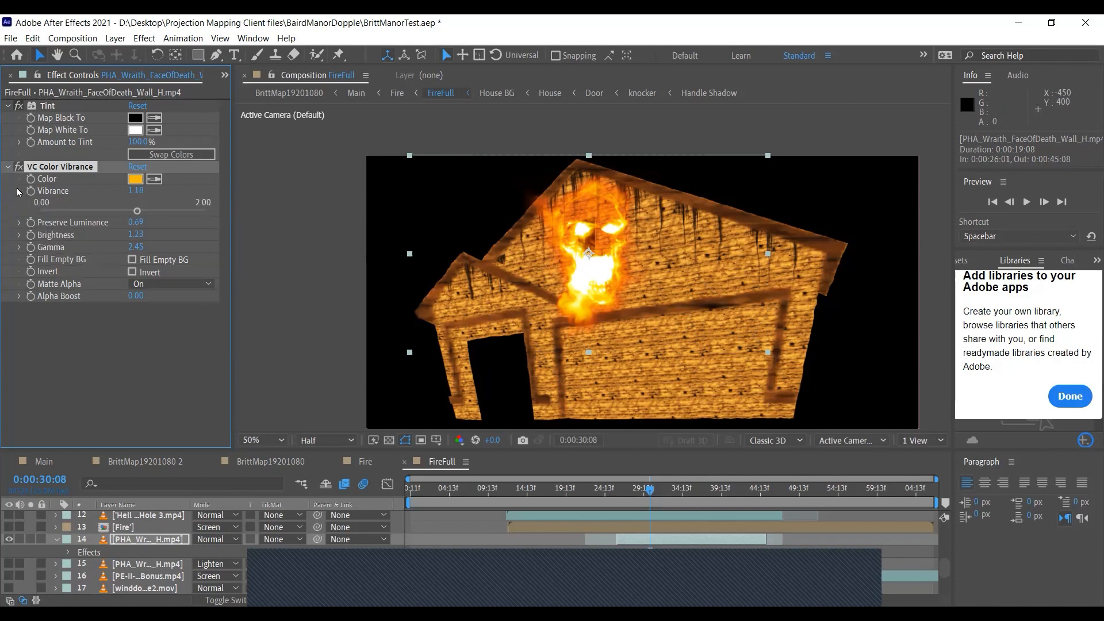
{"action": "left_click", "coordinate": [18, 191]}
{"action": "left_click", "coordinate": [19, 204]}
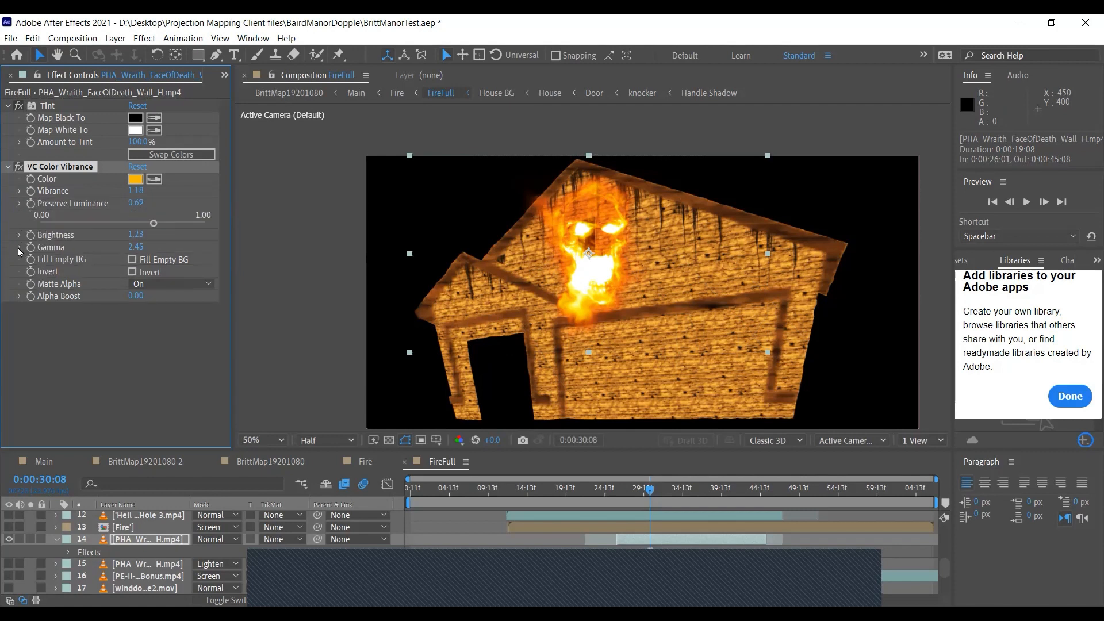
{"action": "left_click", "coordinate": [20, 204]}
{"action": "left_click", "coordinate": [19, 277]}
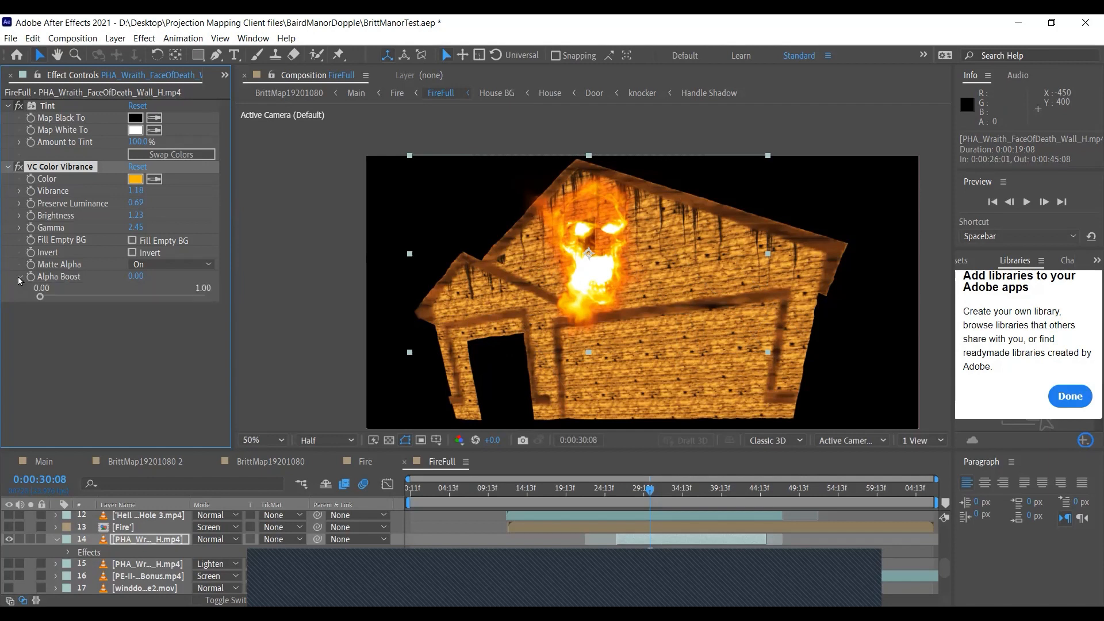
{"action": "left_click", "coordinate": [20, 277]}
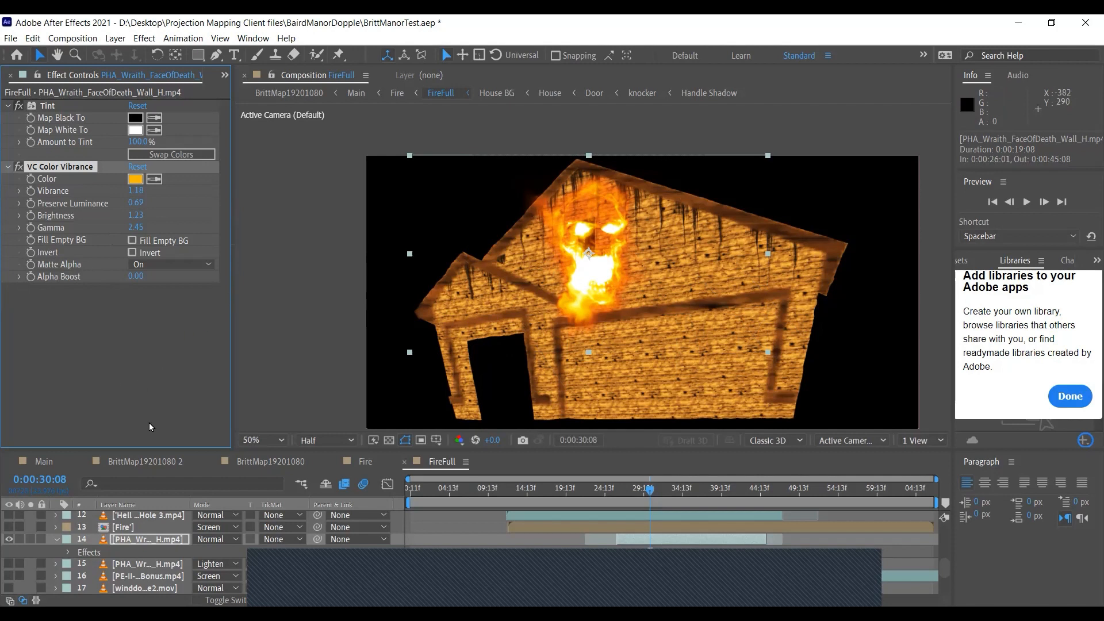
Try a Hue/Saturation effect on the skull layer with adjusted master saturation and lightness, and remove the effect
{"action": "left_click", "coordinate": [129, 541]}
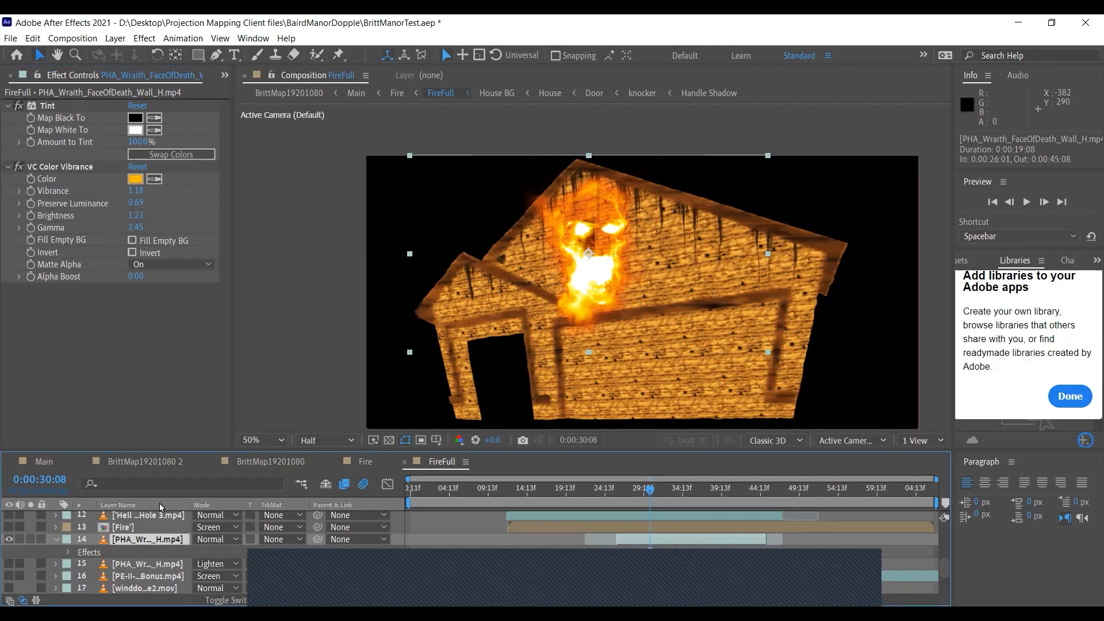
{"action": "key", "text": "ctrl+space"}
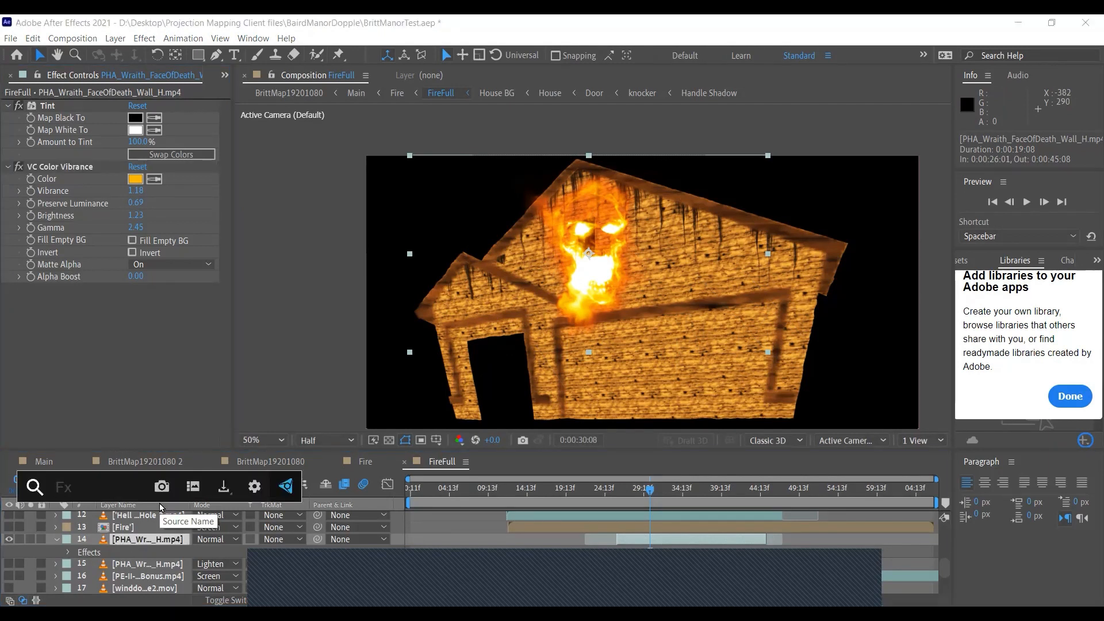
{"action": "type", "text": "hue"}
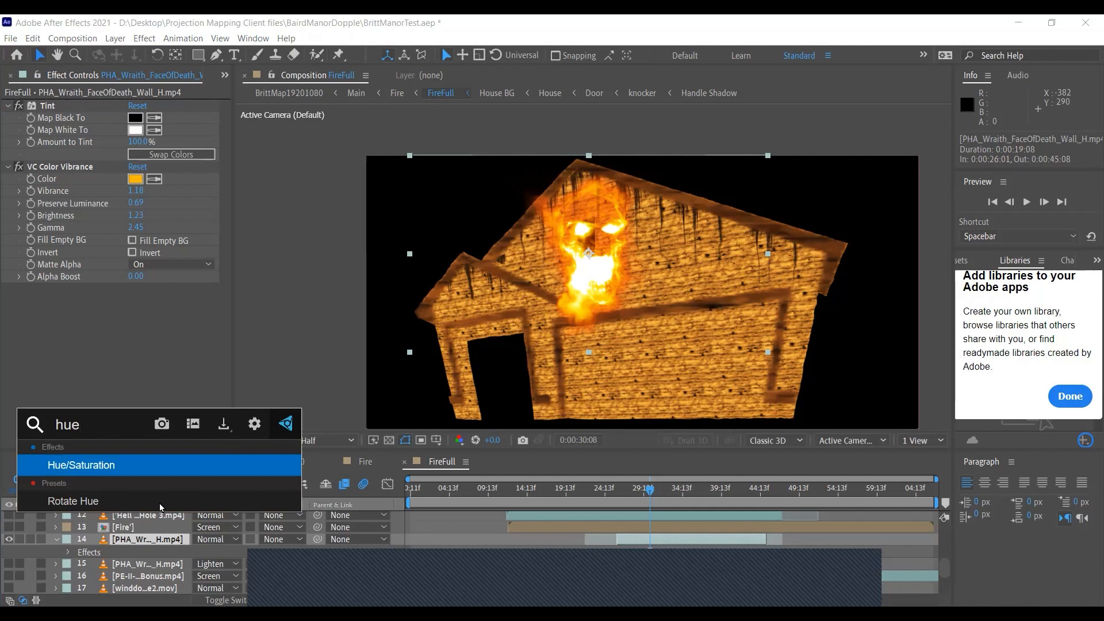
{"action": "key", "text": "Return"}
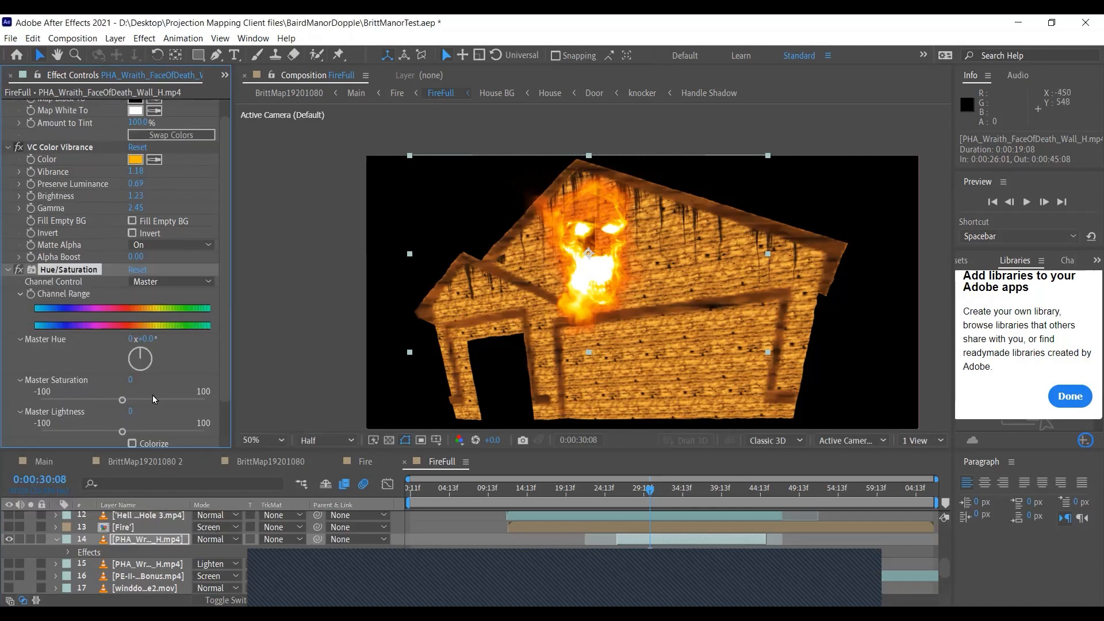
{"action": "left_click_drag", "start_coordinate": [126, 403], "coordinate": [164, 403]}
{"action": "left_click_drag", "start_coordinate": [180, 400], "coordinate": [106, 433]}
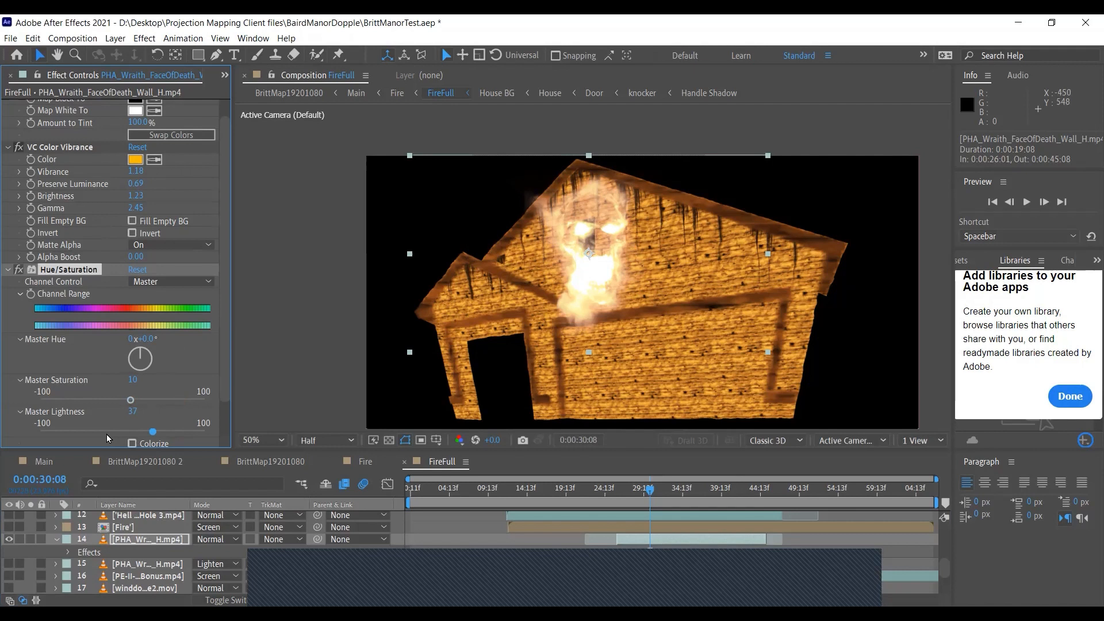
{"action": "left_click", "coordinate": [128, 399]}
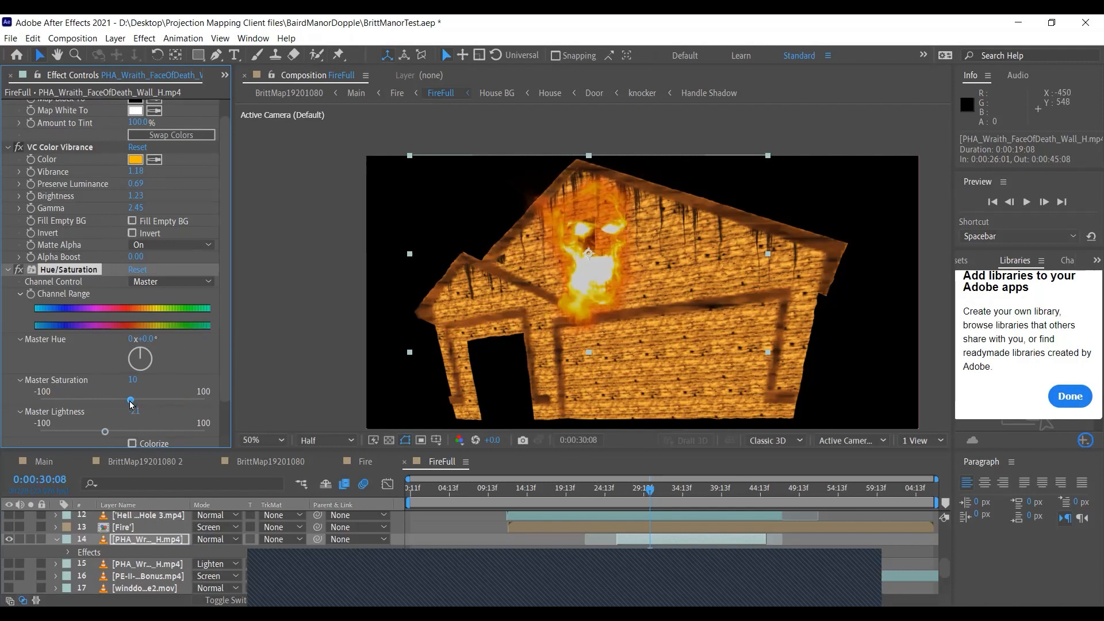
{"action": "left_click", "coordinate": [208, 398]}
{"action": "left_click", "coordinate": [136, 400]}
{"action": "key", "text": "Delete"}
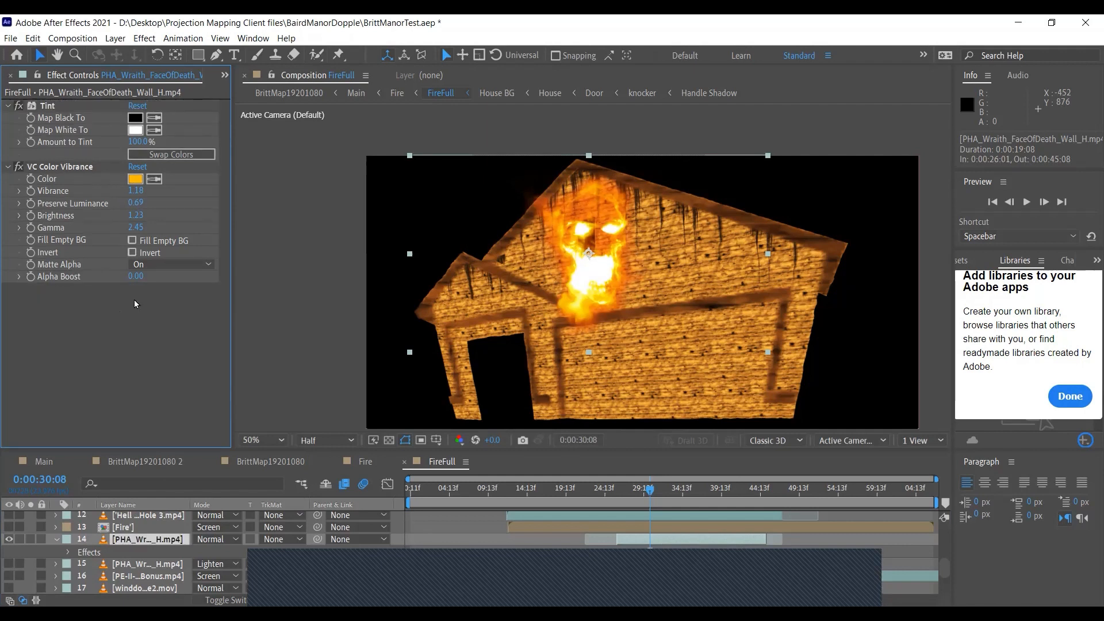
Try Brightness & Contrast on the skull layer with brightness -21 and contrast 24, and remove the effect
{"action": "left_click_drag", "start_coordinate": [130, 300], "coordinate": [85, 307]}
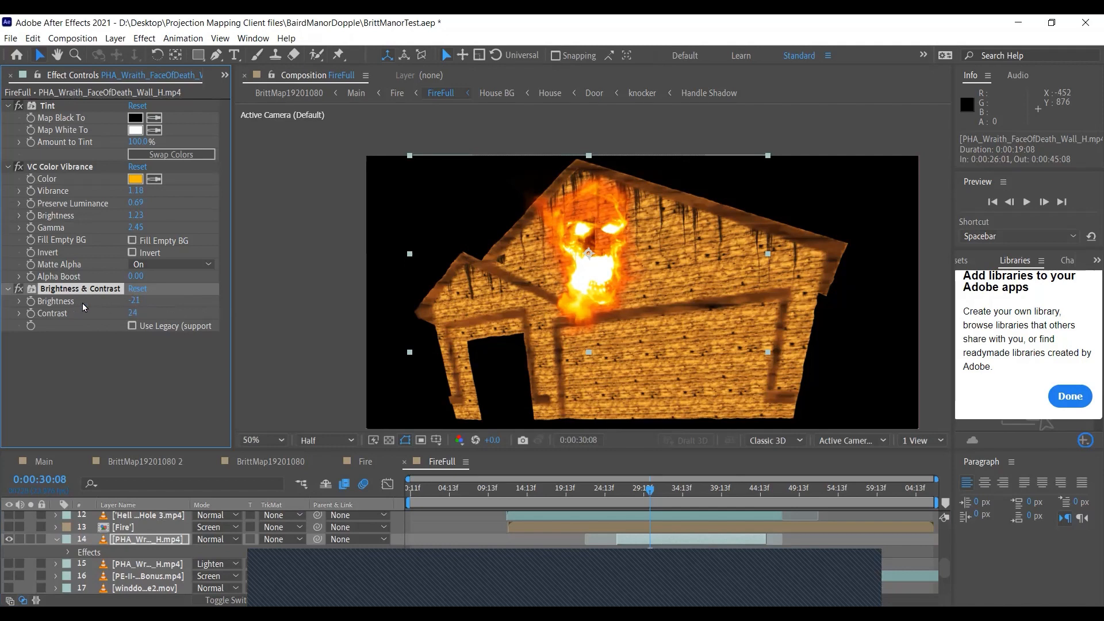
{"action": "key", "text": "Delete"}
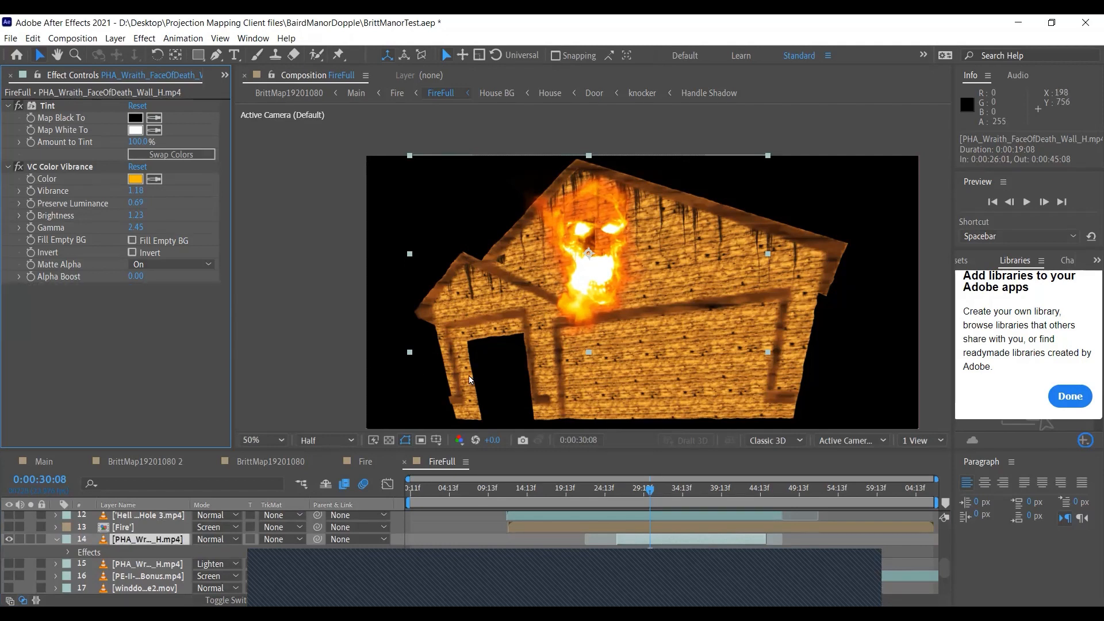
Switch to the Fire composition and locate its FireFull layer
{"action": "left_click", "coordinate": [361, 462]}
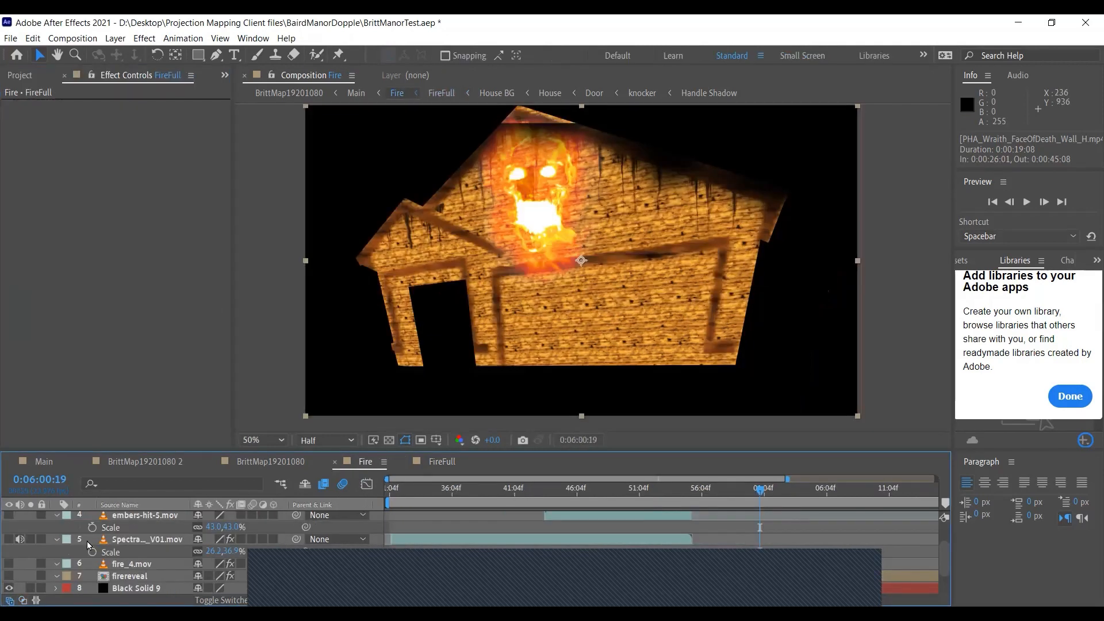
{"action": "scroll", "coordinate": [141, 564], "scroll_direction": "down", "scroll_amount": 2}
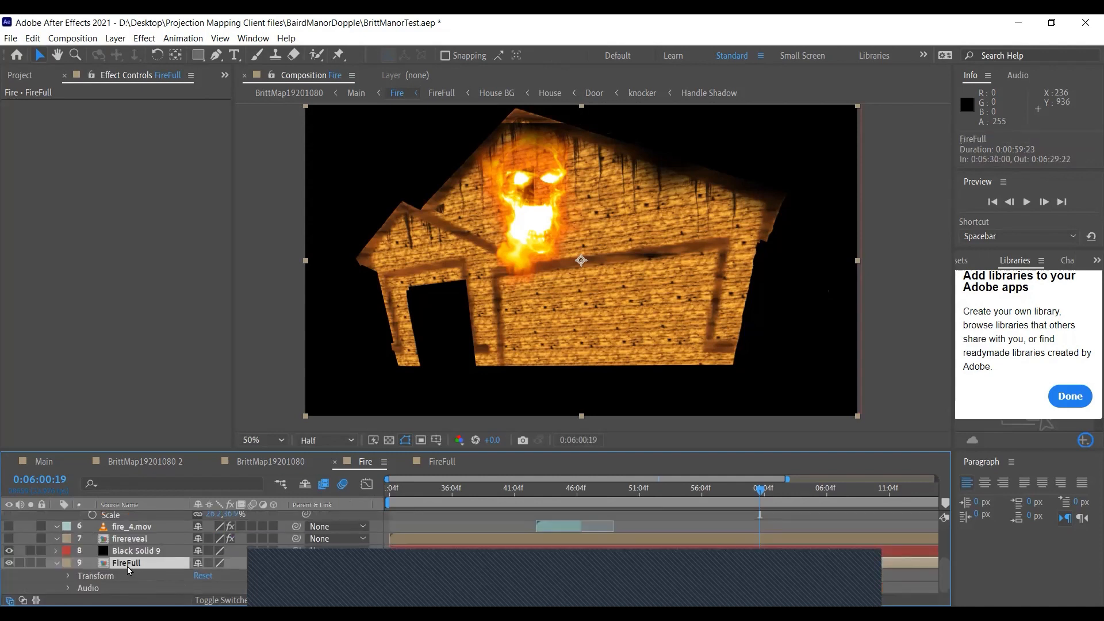
Apply the Lumetri Color effect to the FireFull layer and expand its Creative settings
{"action": "key", "text": "ctrl+space"}
{"action": "type", "text": "lume"}
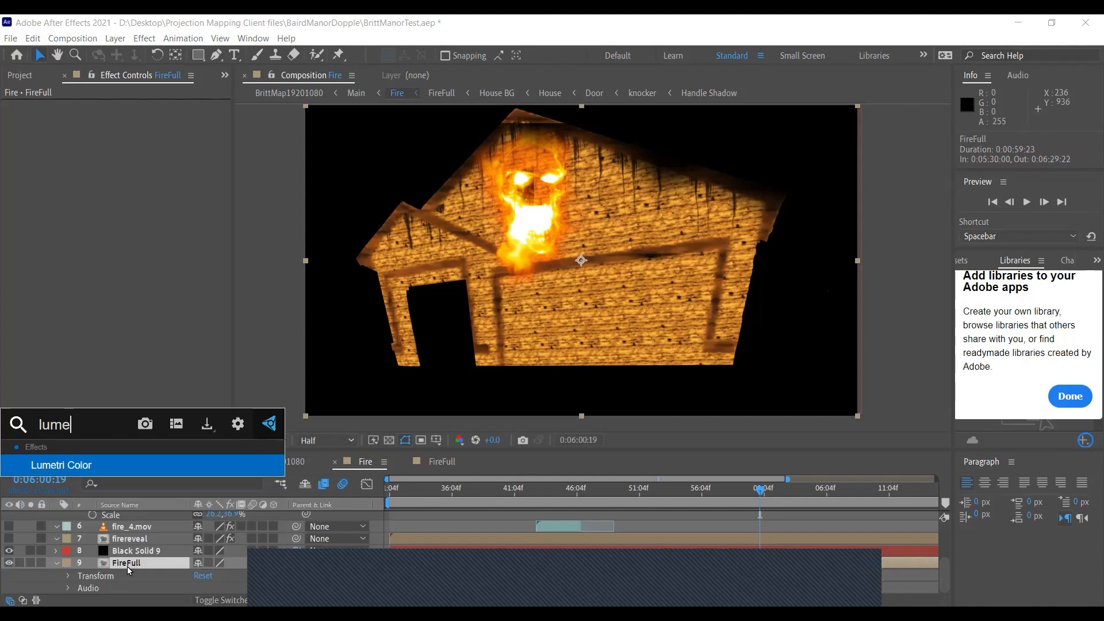
{"action": "key", "text": "Return"}
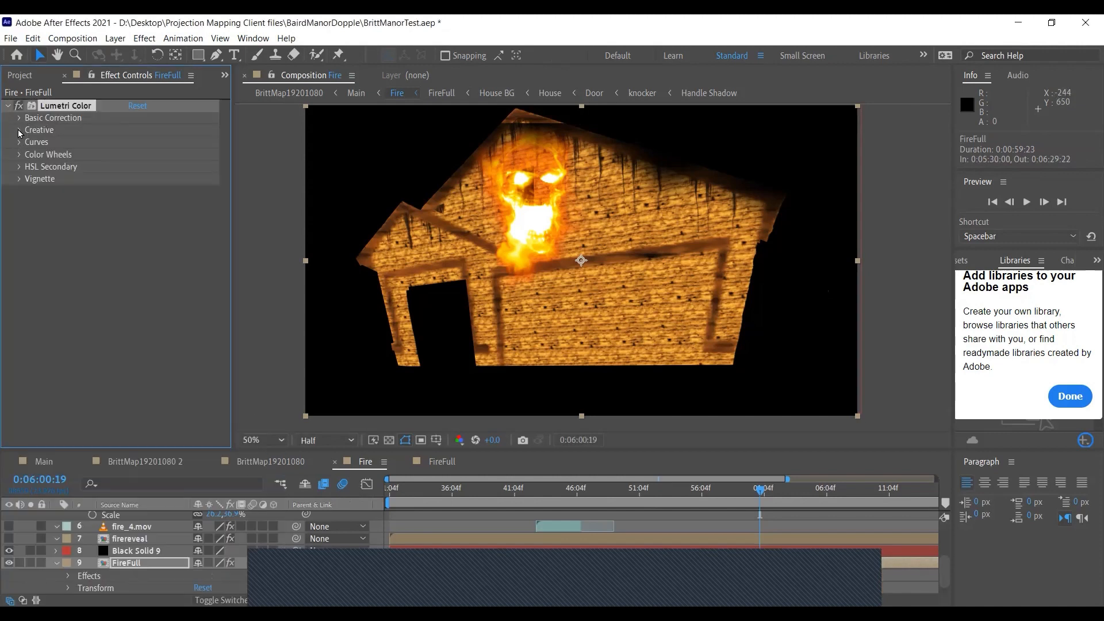
{"action": "left_click", "coordinate": [19, 130]}
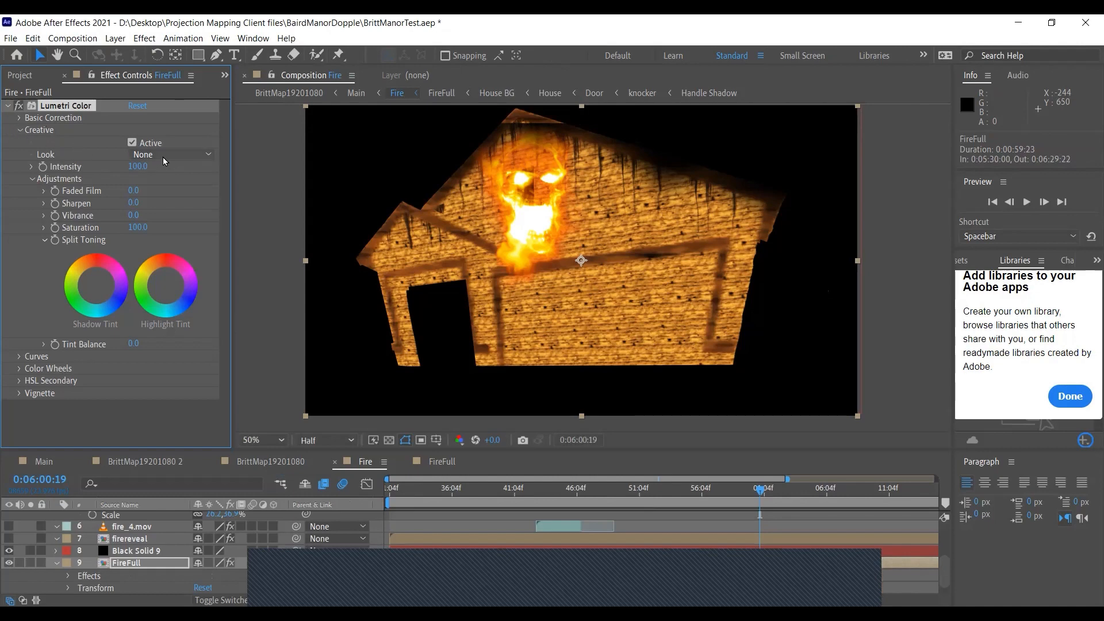
Try the Lumetri looks SL BLUE STEEL, SL BLUE MOON and SL BLUE DAY4NITE on the FireFull layer
{"action": "left_click", "coordinate": [164, 157]}
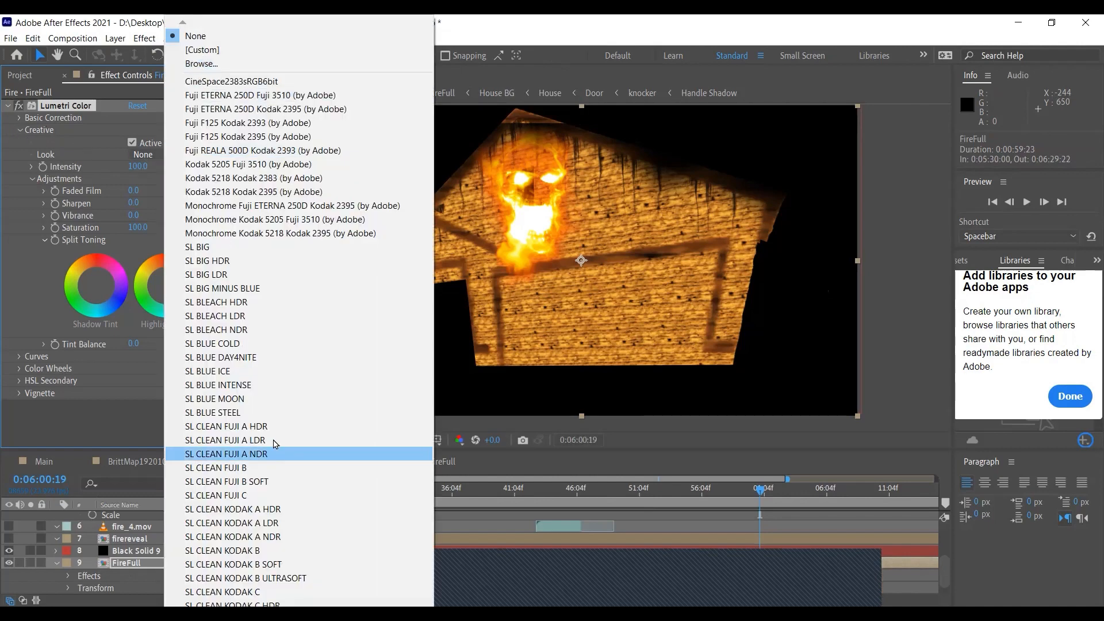
{"action": "left_click", "coordinate": [231, 417]}
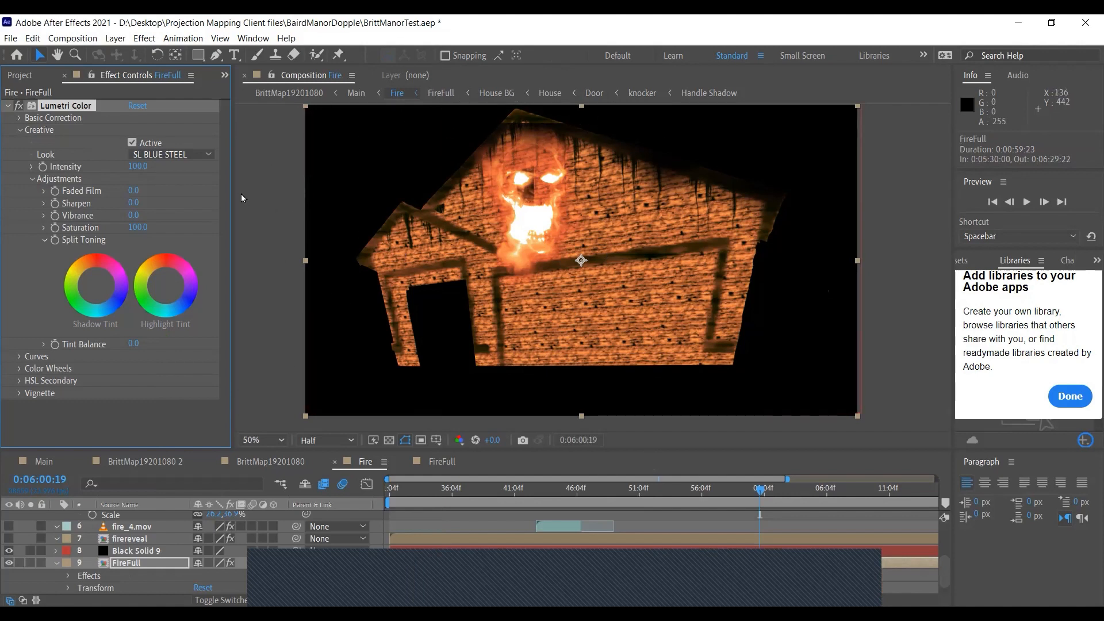
{"action": "left_click", "coordinate": [188, 156]}
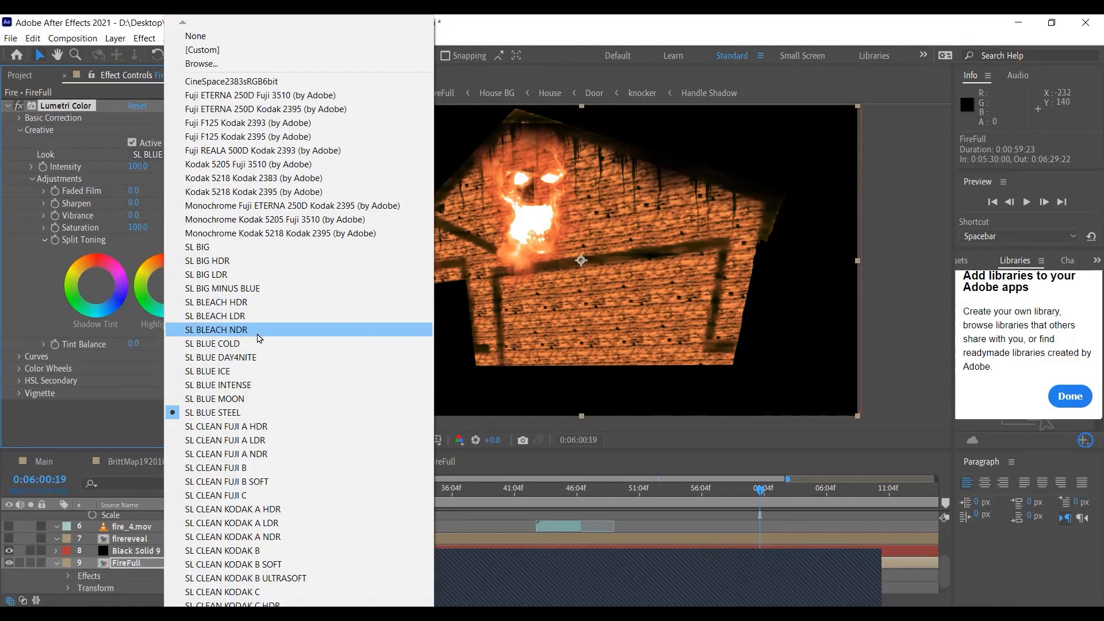
{"action": "left_click", "coordinate": [257, 401]}
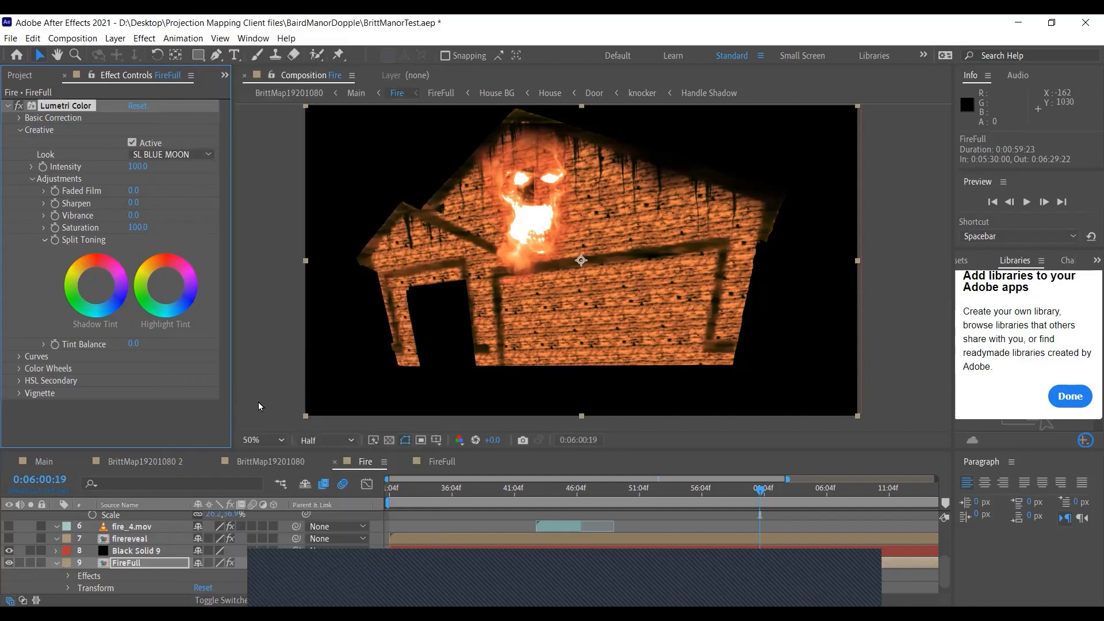
{"action": "left_click", "coordinate": [196, 156]}
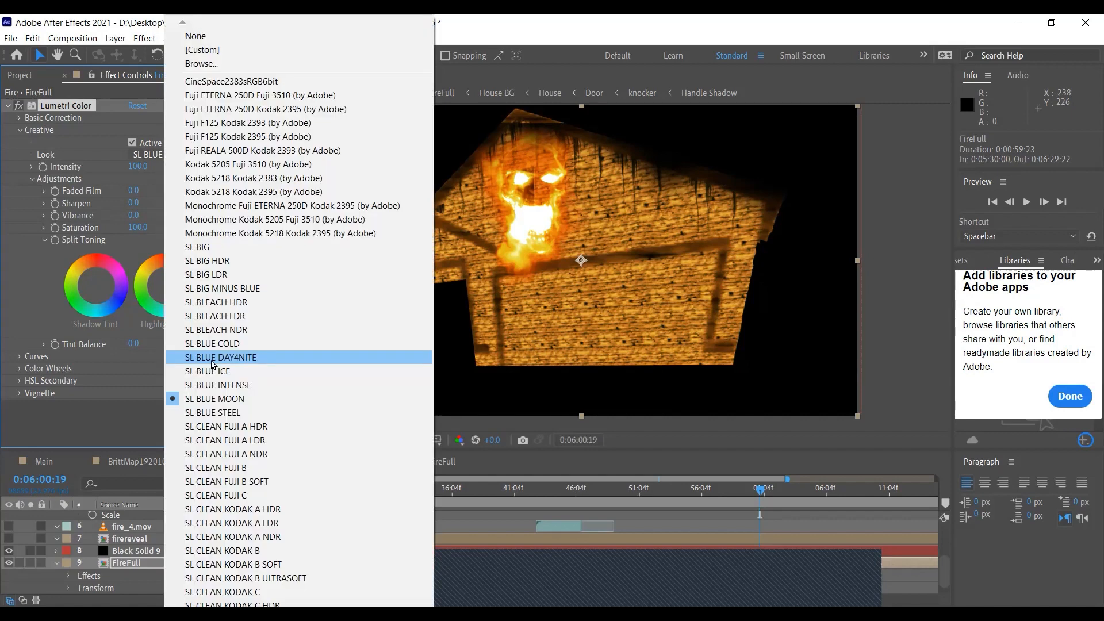
{"action": "left_click", "coordinate": [212, 359]}
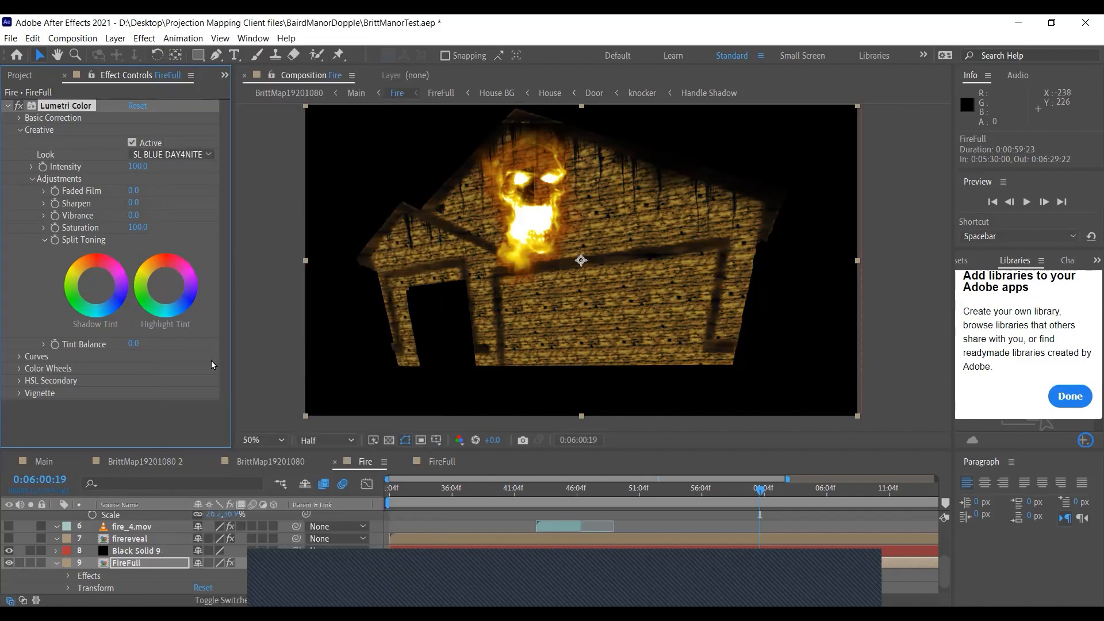
Try the warmer Lumetri looks SL GOLD WESTERN and SL GOLD TOBACCO on the FireFull layer
{"action": "left_click", "coordinate": [182, 157]}
{"action": "scroll", "coordinate": [282, 311], "scroll_direction": "down", "scroll_amount": 3}
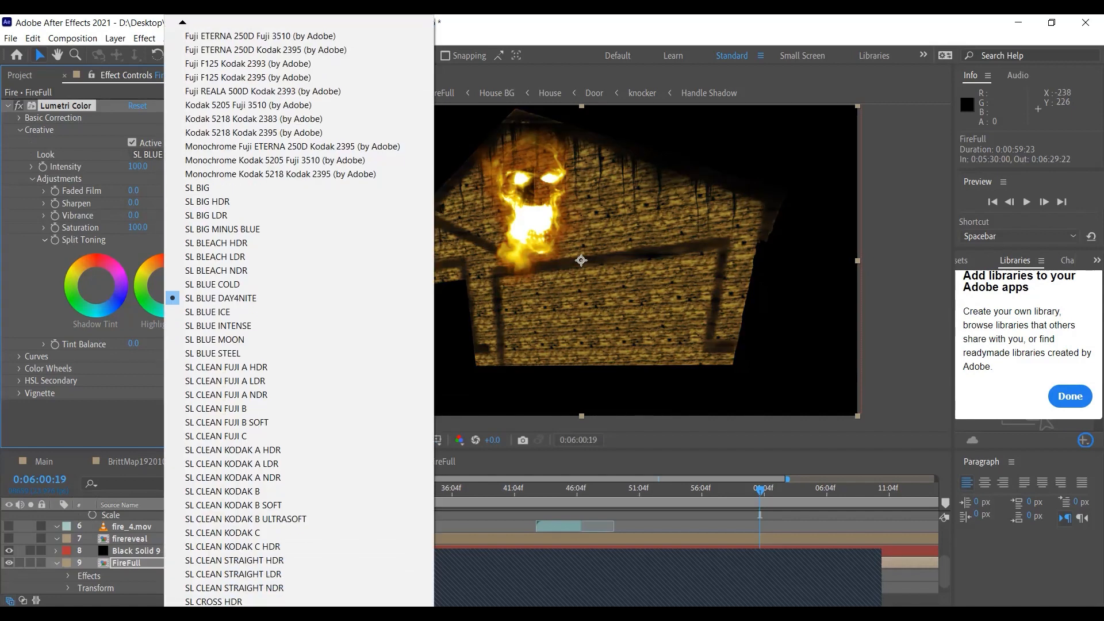
{"action": "scroll", "coordinate": [207, 567], "scroll_direction": "down", "scroll_amount": 6}
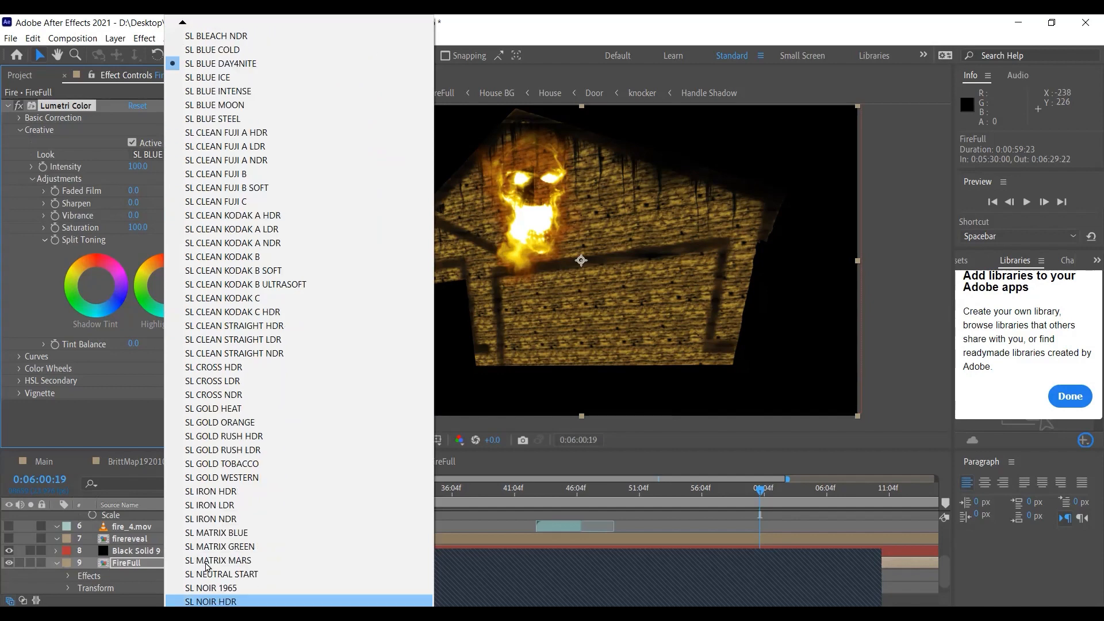
{"action": "left_click", "coordinate": [240, 478]}
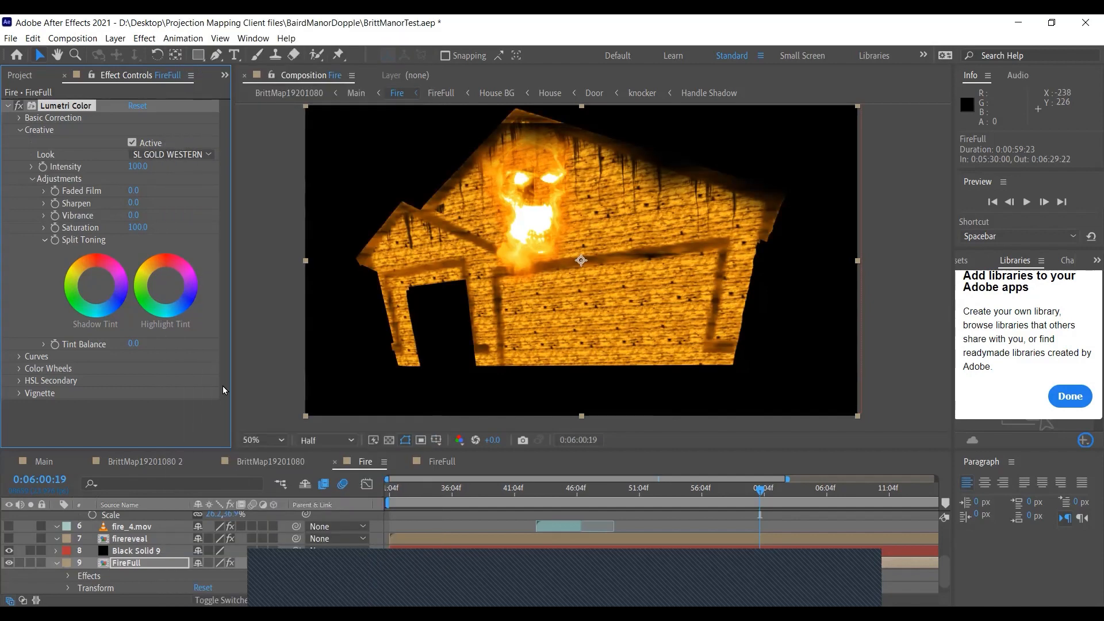
{"action": "left_click", "coordinate": [183, 158]}
{"action": "left_click", "coordinate": [252, 465]}
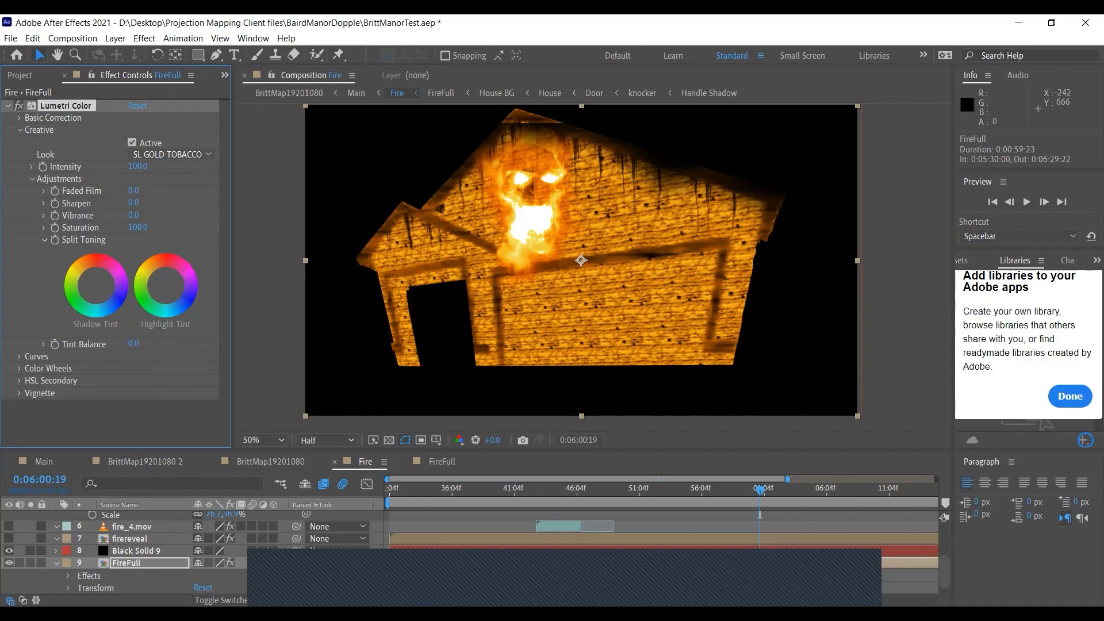
Try the SL MATRIX BLUE look on the FireFull layer, and switch the look to SL MATRIX GREEN
{"action": "left_click", "coordinate": [183, 155]}
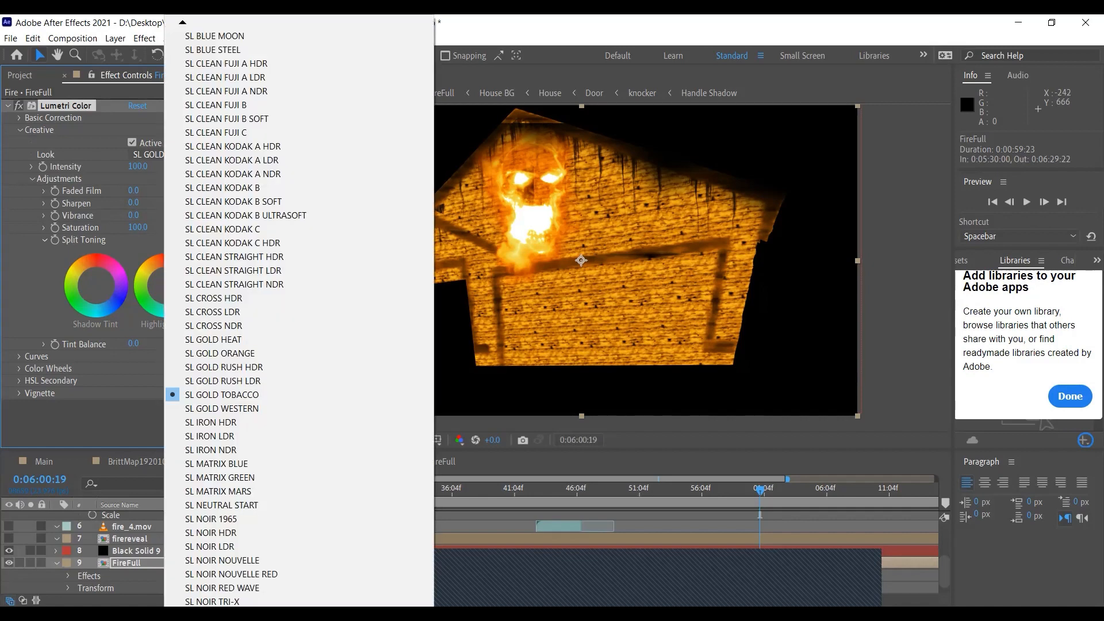
{"action": "left_click", "coordinate": [226, 473]}
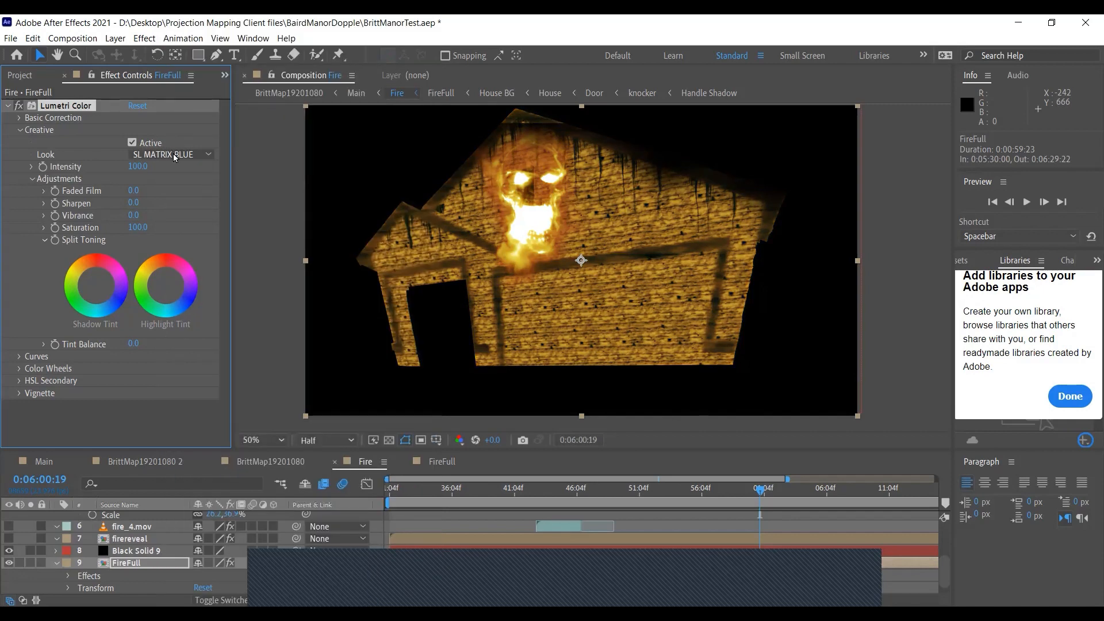
{"action": "left_click", "coordinate": [176, 157]}
{"action": "left_click", "coordinate": [229, 477]}
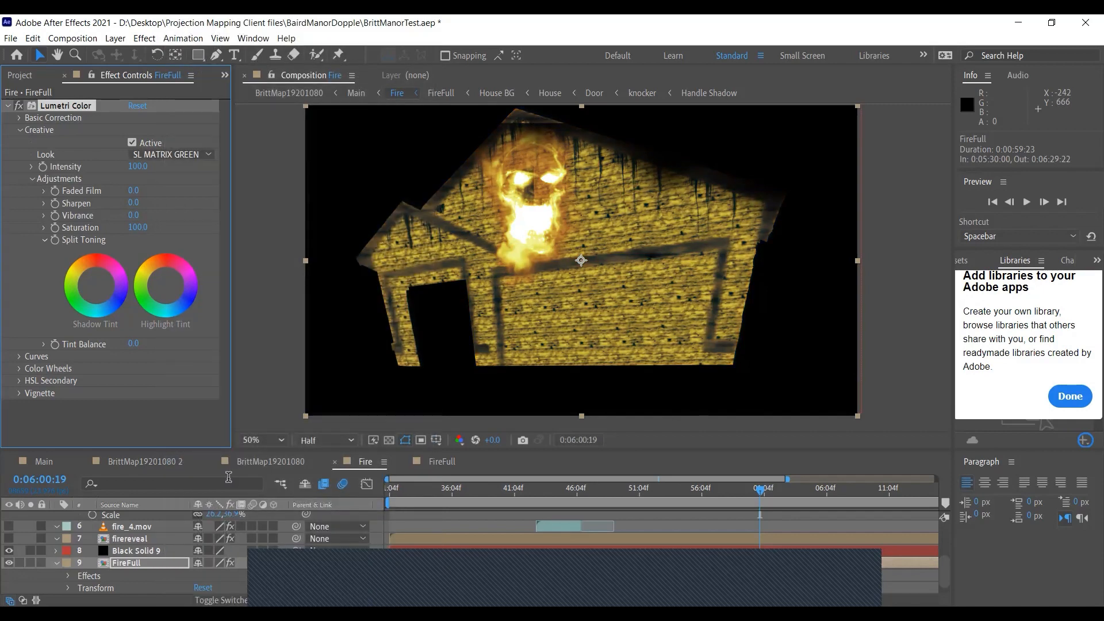